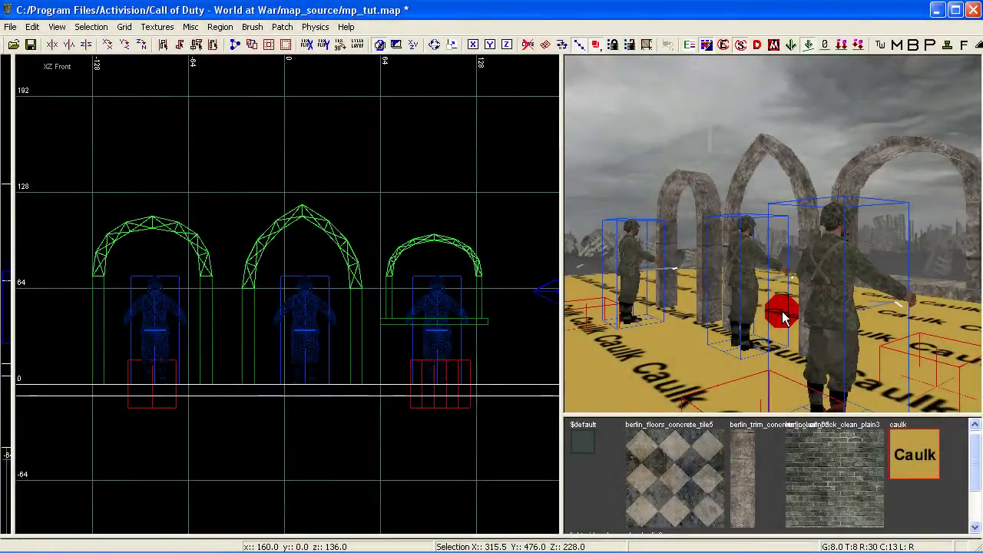
Select the existing soldier models and example arches and delete them from the map.
{"action": "mouse_move", "coordinate": [763, 292]}
{"action": "right_mouse_down"}
{"action": "mouse_move", "coordinate": [737, 265]}
{"action": "mouse_move", "coordinate": [760, 234]}
{"action": "mouse_move", "coordinate": [741, 240]}
{"action": "mouse_move", "coordinate": [787, 227]}
{"action": "mouse_move", "coordinate": [775, 215]}
{"action": "mouse_move", "coordinate": [752, 231]}
{"action": "mouse_move", "coordinate": [787, 244]}
{"action": "mouse_move", "coordinate": [753, 231]}
{"action": "mouse_move", "coordinate": [771, 229]}
{"action": "mouse_move", "coordinate": [768, 219]}
{"action": "mouse_move", "coordinate": [760, 231]}
{"action": "mouse_move", "coordinate": [741, 227]}
{"action": "mouse_move", "coordinate": [749, 219]}
{"action": "mouse_move", "coordinate": [757, 234]}
{"action": "mouse_move", "coordinate": [776, 230]}
{"action": "mouse_move", "coordinate": [749, 230]}
{"action": "mouse_move", "coordinate": [768, 295]}
{"action": "right_mouse_up"}
{"action": "left_click", "coordinate": [885, 260], "text": "shift"}
{"action": "left_click", "coordinate": [753, 250], "text": "shift"}
{"action": "mouse_move", "coordinate": [752, 248]}
{"action": "right_mouse_down"}
{"action": "mouse_move", "coordinate": [737, 244]}
{"action": "mouse_move", "coordinate": [734, 255]}
{"action": "right_mouse_up"}
{"action": "left_click", "coordinate": [734, 255], "text": "shift"}
{"action": "key", "text": "BackSpace"}
{"action": "right_click_drag", "start_coordinate": [782, 297], "coordinate": [860, 299]}
Place an actor_ally_us_usmc_gunny model on the floor near the map origin as a scale reference.
{"action": "left_click", "coordinate": [915, 451]}
{"action": "scroll", "coordinate": [446, 384], "scroll_direction": "down", "scroll_amount": 4}
{"action": "key", "text": "ctrl+Tab"}
{"action": "key", "text": "ctrl+Tab"}
{"action": "scroll", "coordinate": [353, 361], "scroll_direction": "down", "scroll_amount": 2}
{"action": "right_click_drag", "start_coordinate": [352, 361], "coordinate": [304, 395]}
{"action": "scroll", "coordinate": [304, 331], "scroll_direction": "up", "scroll_amount": 2}
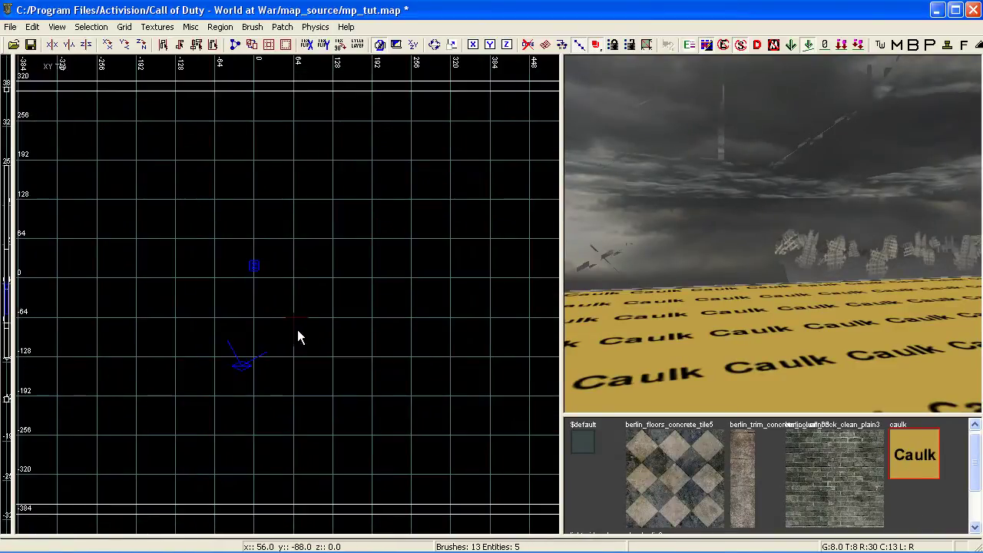
{"action": "scroll", "coordinate": [301, 322], "scroll_direction": "up", "scroll_amount": 1}
{"action": "right_click", "coordinate": [244, 253]}
{"action": "mouse_move", "coordinate": [330, 324]}
{"action": "left_mouse_down"}
{"action": "mouse_move", "coordinate": [470, 333]}
{"action": "mouse_move", "coordinate": [533, 376]}
{"action": "mouse_move", "coordinate": [579, 373]}
{"action": "left_mouse_up"}
{"action": "right_click_drag", "start_coordinate": [336, 344], "coordinate": [405, 380]}
{"action": "scroll", "coordinate": [332, 324], "scroll_direction": "up", "scroll_amount": 2}
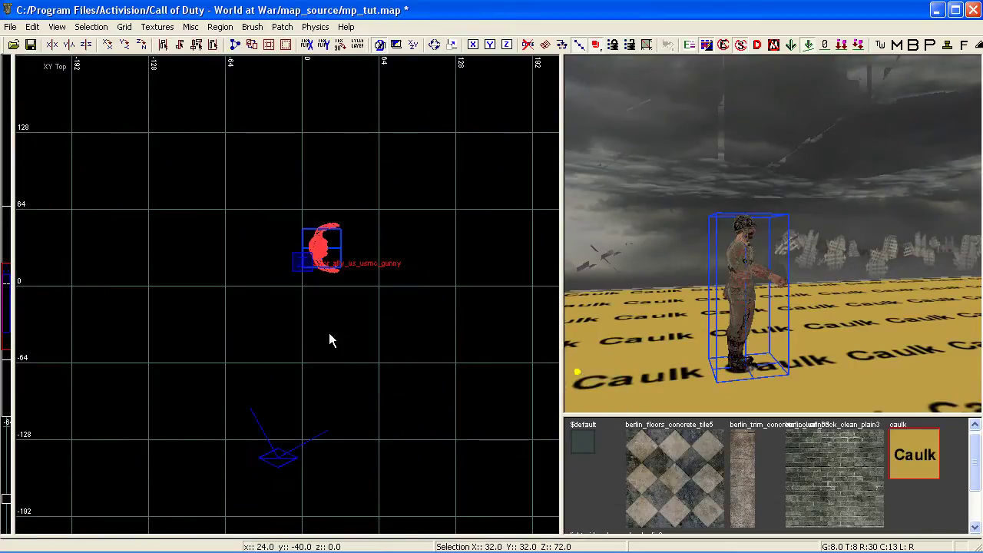
Move the soldier model to about x 98 and rotate it 90 degrees about the Z axis.
{"action": "left_click_drag", "start_coordinate": [322, 259], "coordinate": [434, 245]}
{"action": "scroll", "coordinate": [413, 284], "scroll_direction": "up", "scroll_amount": 2}
{"action": "key", "text": "r"}
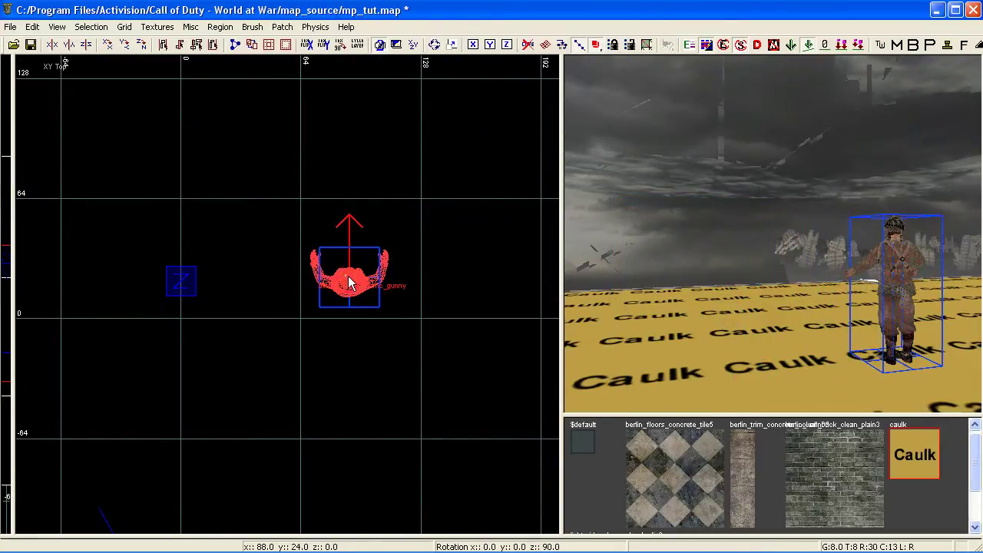
{"action": "left_click_drag", "start_coordinate": [347, 277], "coordinate": [364, 277]}
{"action": "key", "text": "ctrl+Tab"}
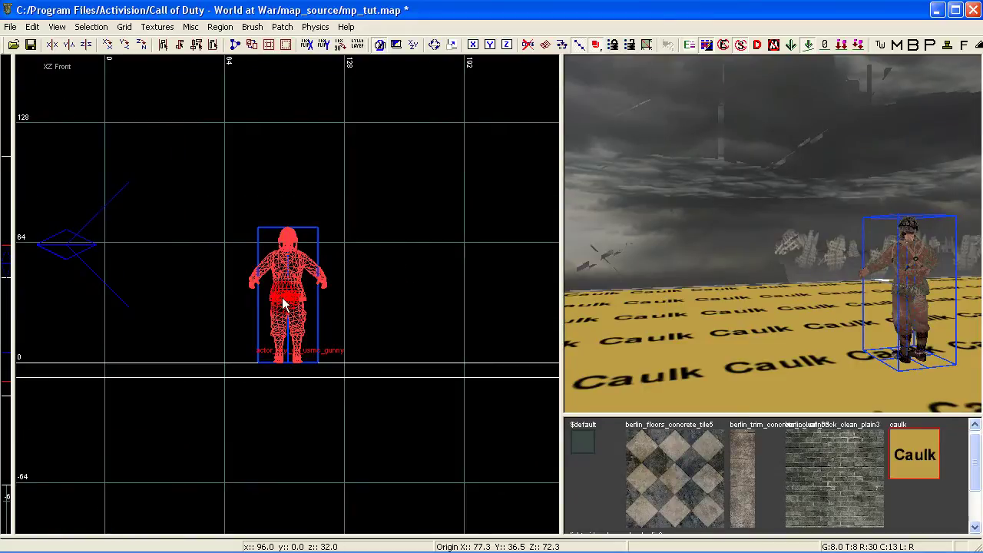
{"action": "scroll", "coordinate": [283, 301], "scroll_direction": "up", "scroll_amount": 2}
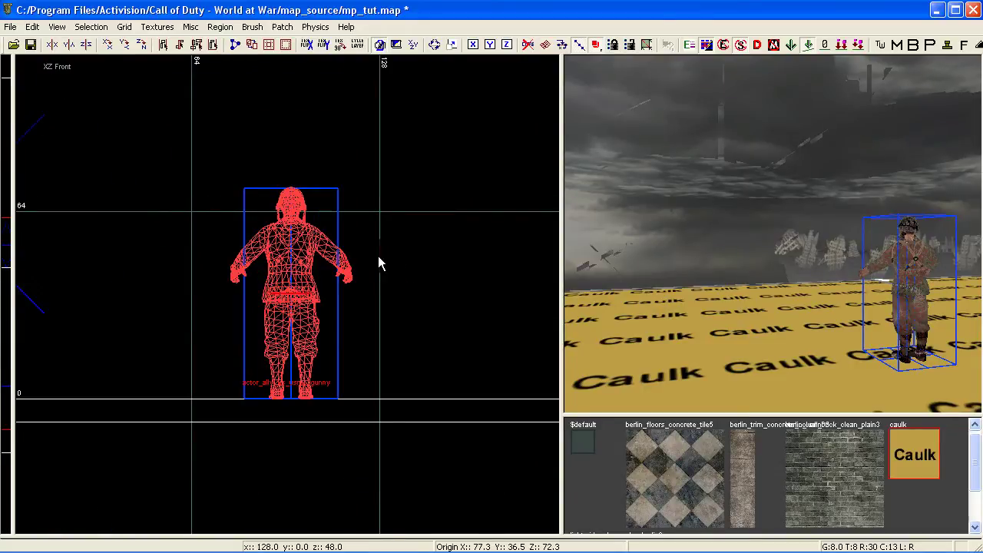
With the caulk texture, draw two 8 by 8 unit pillar brushes 64 units apart, starting at x 56 and x 128 ahead of the soldier.
{"action": "key", "text": "Escape"}
{"action": "left_click", "coordinate": [903, 457]}
{"action": "key", "text": "ctrl+Tab"}
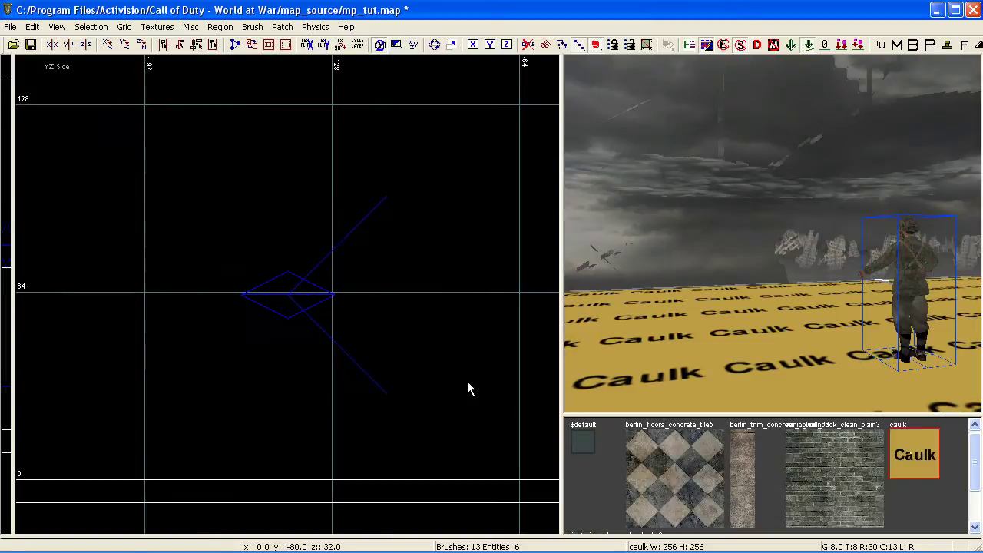
{"action": "key", "text": "ctrl+Tab"}
{"action": "scroll", "coordinate": [355, 370], "scroll_direction": "down", "scroll_amount": 5}
{"action": "right_click_drag", "start_coordinate": [353, 325], "coordinate": [292, 400]}
{"action": "scroll", "coordinate": [397, 254], "scroll_direction": "up", "scroll_amount": 2}
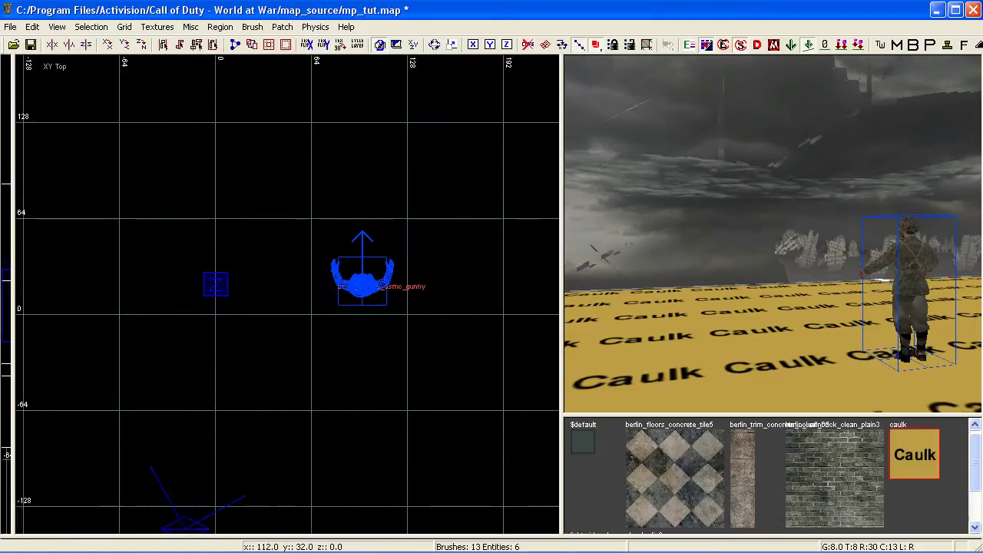
{"action": "scroll", "coordinate": [293, 244], "scroll_direction": "up", "scroll_amount": 4}
{"action": "left_click_drag", "start_coordinate": [381, 186], "coordinate": [407, 210]}
{"action": "right_click_drag", "start_coordinate": [364, 258], "coordinate": [467, 298]}
{"action": "key", "text": "Escape"}
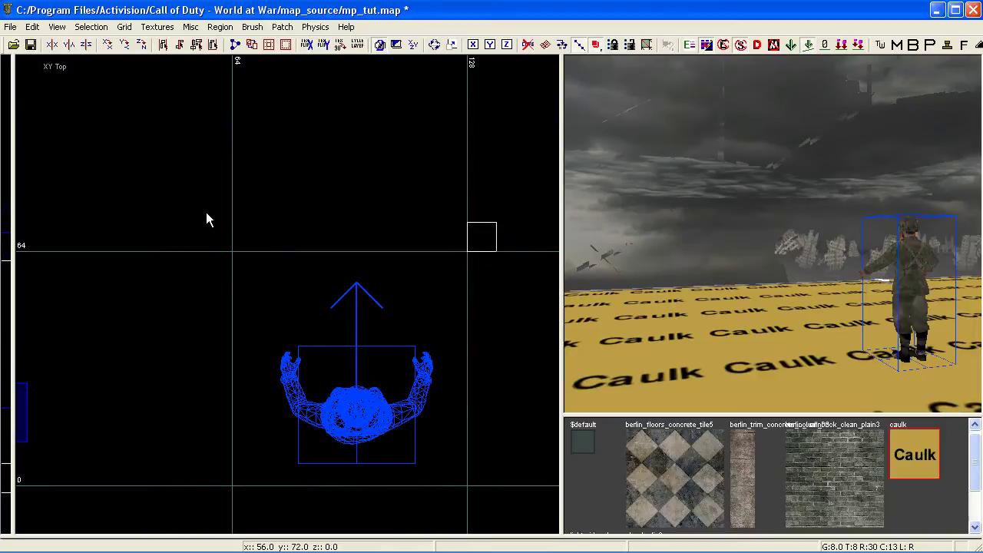
{"action": "left_click_drag", "start_coordinate": [205, 212], "coordinate": [236, 247]}
Select both pillar brushes and stretch them to a height of 72 units, level with the soldier's bounding box.
{"action": "key", "text": "ctrl+Tab"}
{"action": "right_click_drag", "start_coordinate": [238, 249], "coordinate": [58, 286]}
{"action": "left_click", "coordinate": [367, 272], "text": "shift"}
{"action": "mouse_move", "coordinate": [370, 166]}
{"action": "left_mouse_down"}
{"action": "mouse_move", "coordinate": [370, 179]}
{"action": "mouse_move", "coordinate": [370, 151]}
{"action": "left_mouse_up"}
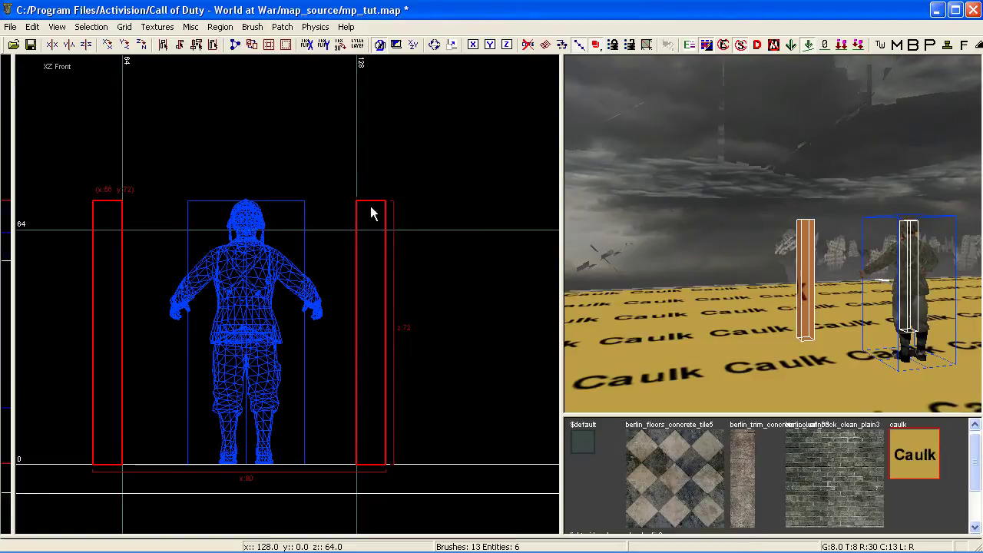
{"action": "right_click_drag", "start_coordinate": [370, 172], "coordinate": [398, 238]}
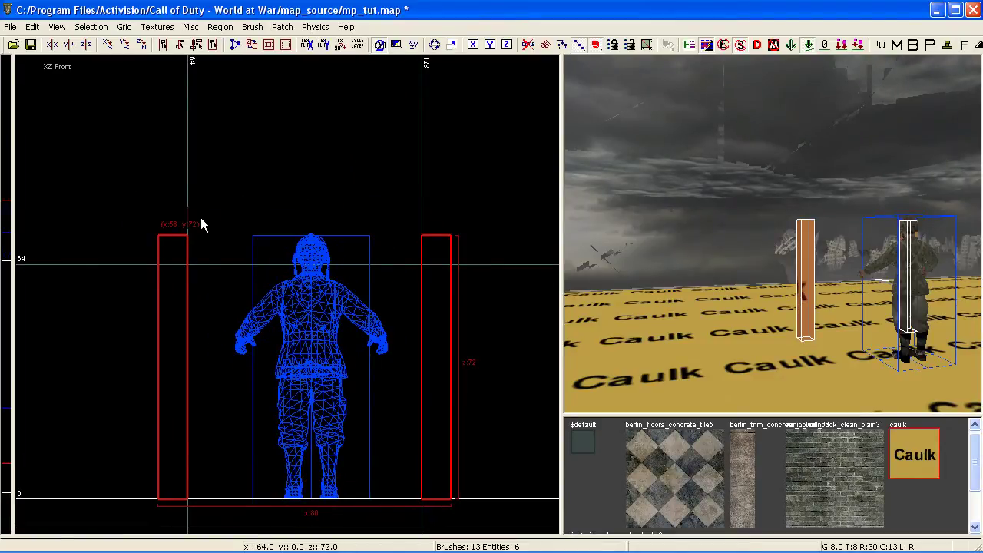
Deepen both pillars to 16 units along the Y axis and inspect them around the soldier.
{"action": "key", "text": "ctrl+Tab"}
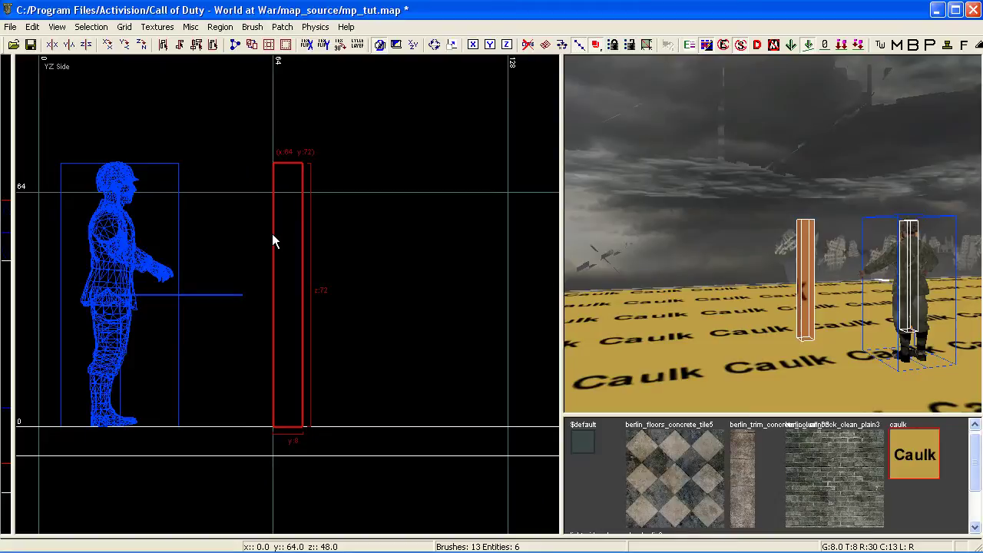
{"action": "key", "text": "ctrl+Tab"}
{"action": "right_click_drag", "start_coordinate": [273, 233], "coordinate": [293, 261]}
{"action": "right_click_drag", "start_coordinate": [201, 213], "coordinate": [225, 215]}
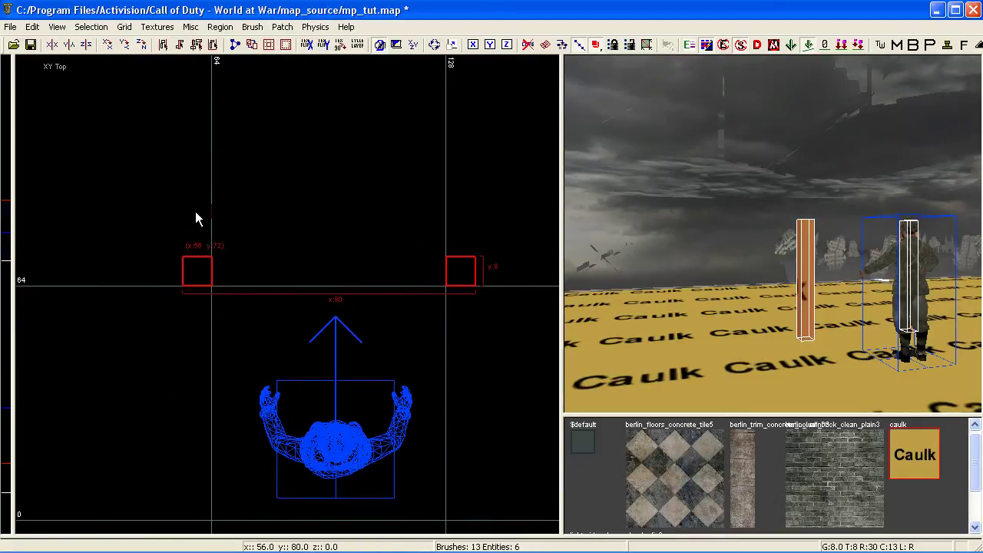
{"action": "left_click_drag", "start_coordinate": [195, 211], "coordinate": [195, 181]}
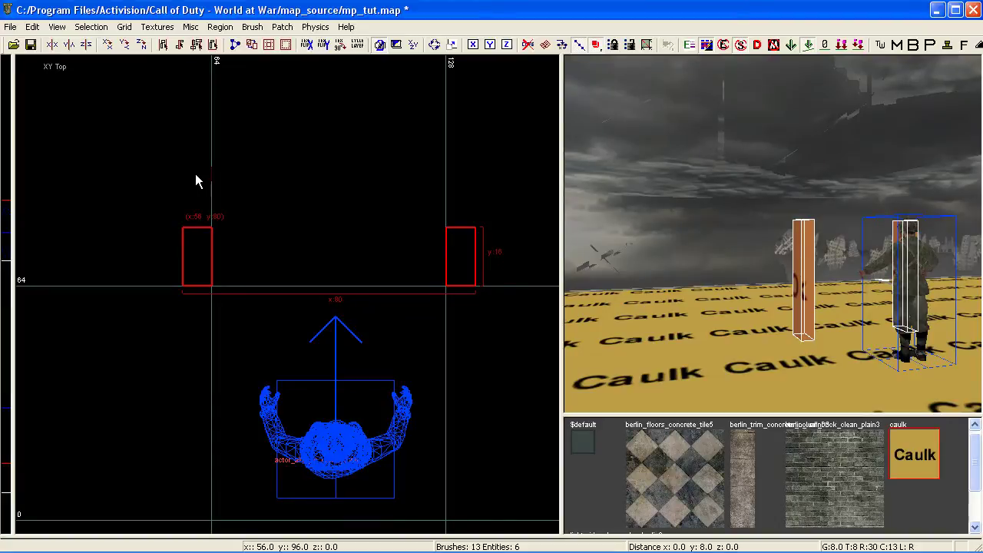
{"action": "right_click_drag", "start_coordinate": [769, 320], "coordinate": [772, 309]}
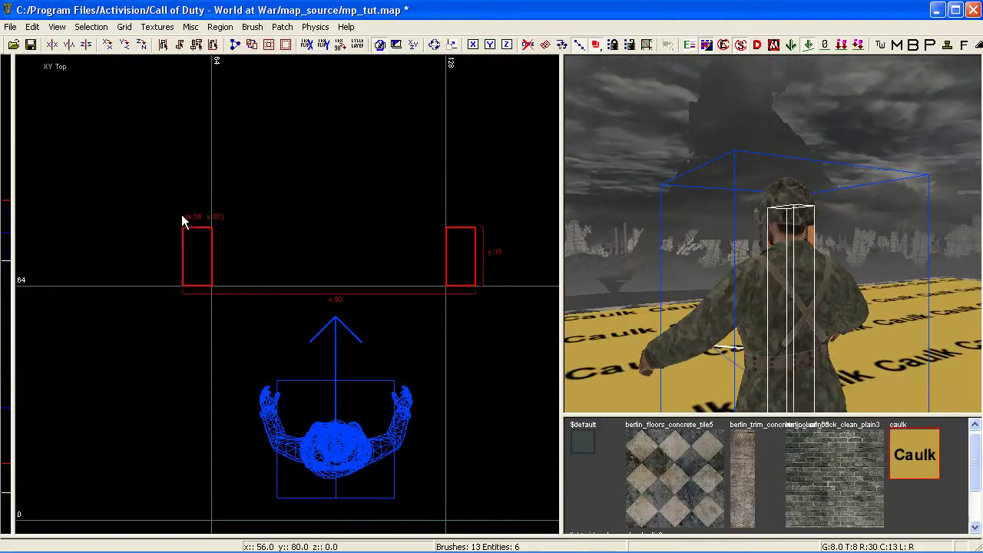
{"action": "right_click_drag", "start_coordinate": [640, 321], "coordinate": [639, 318]}
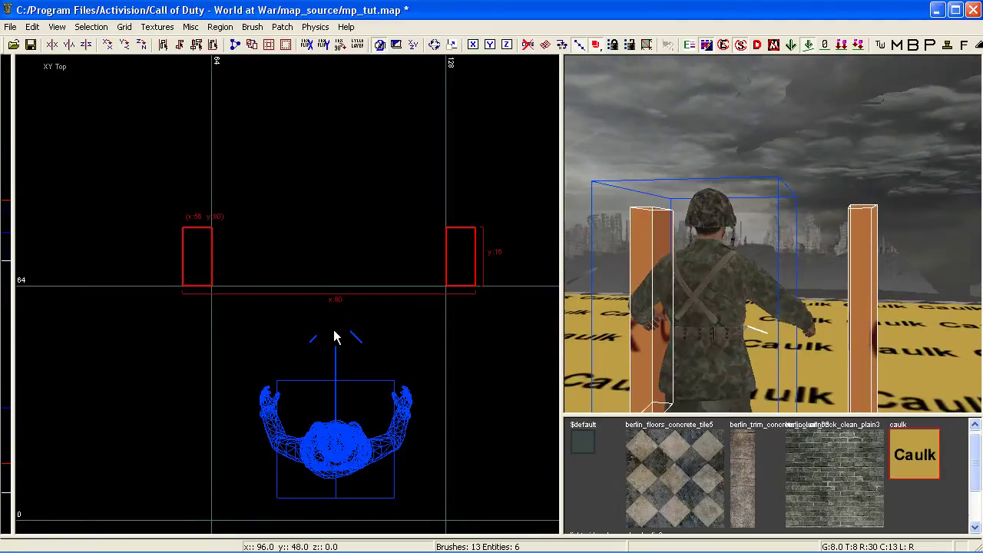
Draw an 80-unit-wide, 8-unit-high brush spanning both pillars from z 64 to z 72.
{"action": "scroll", "coordinate": [346, 331], "scroll_direction": "down", "scroll_amount": 4}
{"action": "key", "text": "ctrl+Tab"}
{"action": "key", "text": "ctrl+Tab"}
{"action": "key", "text": "ctrl+Tab"}
{"action": "key", "text": "ctrl+Tab"}
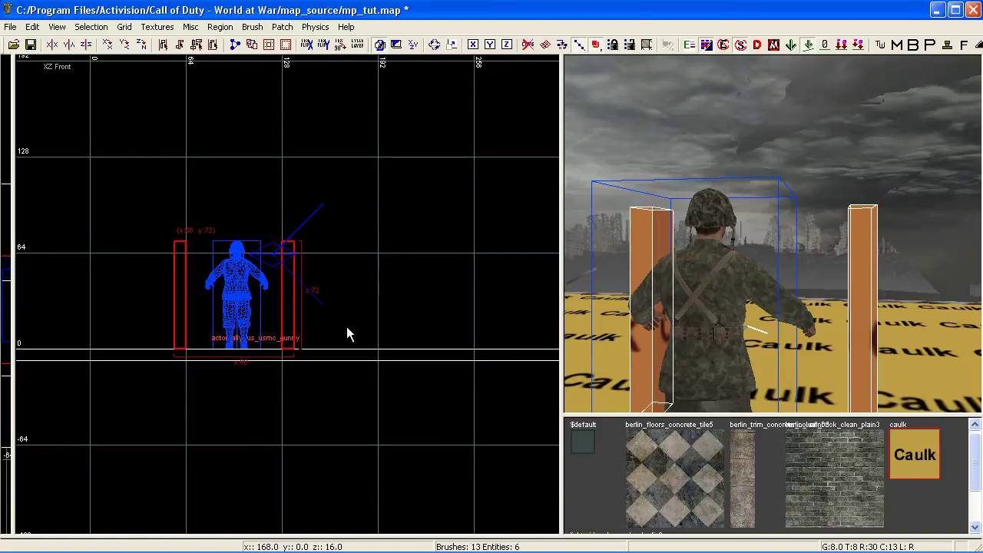
{"action": "scroll", "coordinate": [261, 309], "scroll_direction": "up", "scroll_amount": 2}
{"action": "right_click", "coordinate": [271, 309]}
{"action": "left_click", "coordinate": [136, 255]}
{"action": "right_click_drag", "start_coordinate": [134, 255], "coordinate": [222, 265]}
{"action": "scroll", "coordinate": [230, 270], "scroll_direction": "up", "scroll_amount": 1}
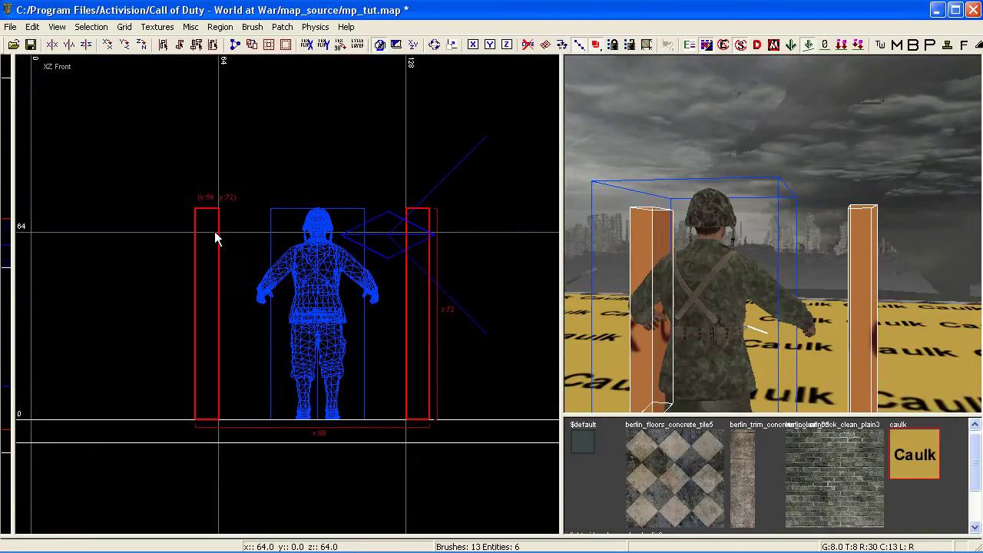
{"action": "key", "text": "Escape"}
{"action": "mouse_move", "coordinate": [196, 208]}
{"action": "left_mouse_down"}
{"action": "mouse_move", "coordinate": [251, 231]}
{"action": "mouse_move", "coordinate": [446, 228]}
{"action": "left_mouse_up"}
{"action": "right_click", "coordinate": [763, 270]}
{"action": "mouse_move", "coordinate": [783, 232]}
{"action": "right_mouse_down"}
{"action": "mouse_move", "coordinate": [791, 202]}
{"action": "mouse_move", "coordinate": [768, 178]}
{"action": "mouse_move", "coordinate": [771, 208]}
{"action": "mouse_move", "coordinate": [760, 235]}
{"action": "mouse_move", "coordinate": [752, 230]}
{"action": "mouse_move", "coordinate": [772, 211]}
{"action": "mouse_move", "coordinate": [795, 217]}
{"action": "mouse_move", "coordinate": [768, 250]}
{"action": "mouse_move", "coordinate": [776, 231]}
{"action": "mouse_move", "coordinate": [760, 233]}
{"action": "mouse_move", "coordinate": [775, 233]}
{"action": "right_mouse_up"}
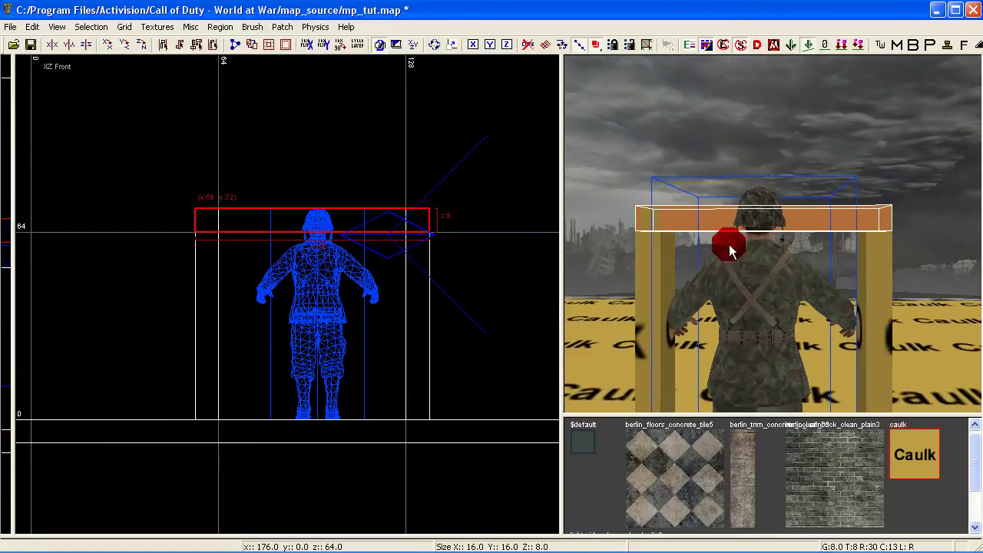
Convert the spanning brush into a simple patch mesh, oriented from the top view, with width 5 and height 3.
{"action": "key", "text": "ctrl+Tab"}
{"action": "key", "text": "ctrl+Tab"}
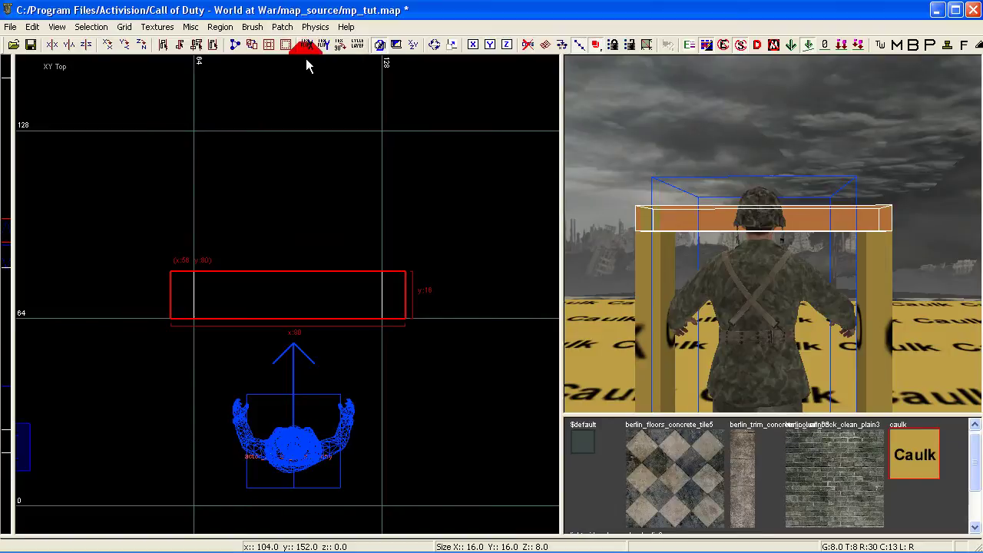
{"action": "left_click", "coordinate": [282, 26]}
{"action": "left_click", "coordinate": [292, 39]}
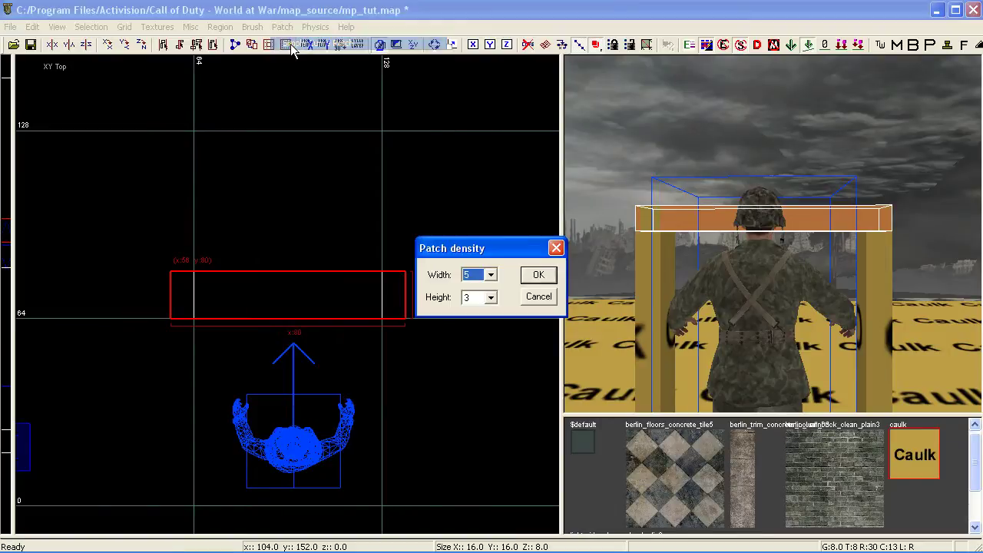
{"action": "left_click_drag", "start_coordinate": [488, 251], "coordinate": [509, 223]}
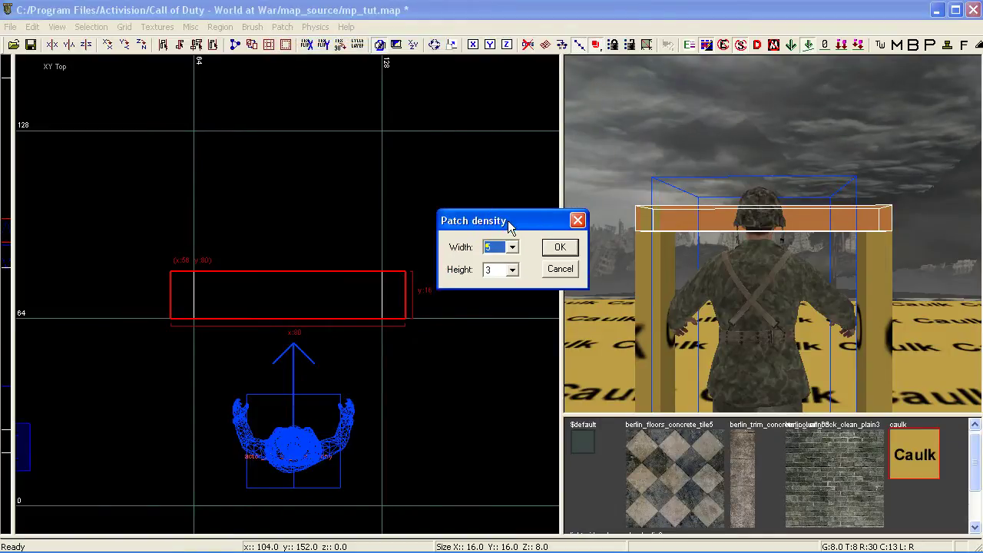
{"action": "left_click", "coordinate": [514, 248]}
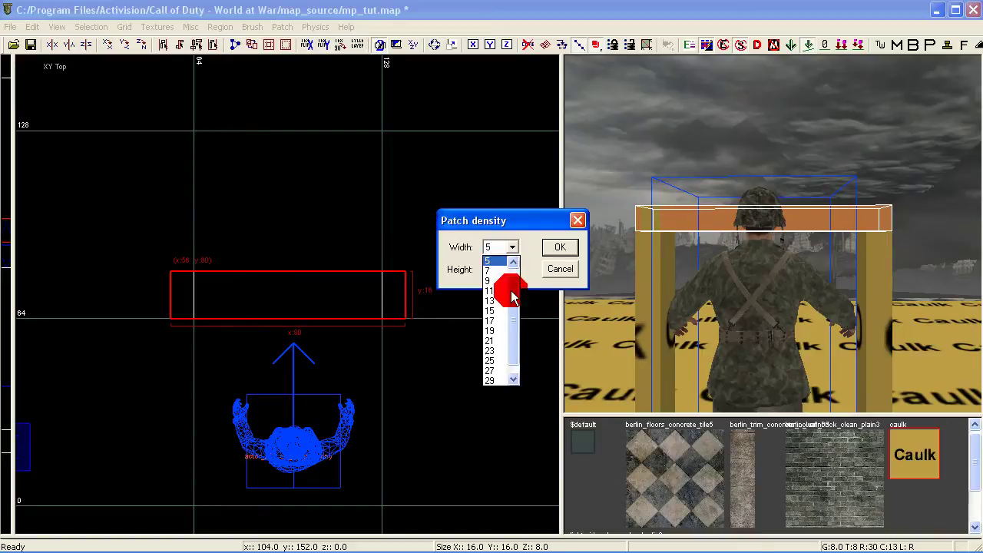
{"action": "left_click", "coordinate": [496, 263]}
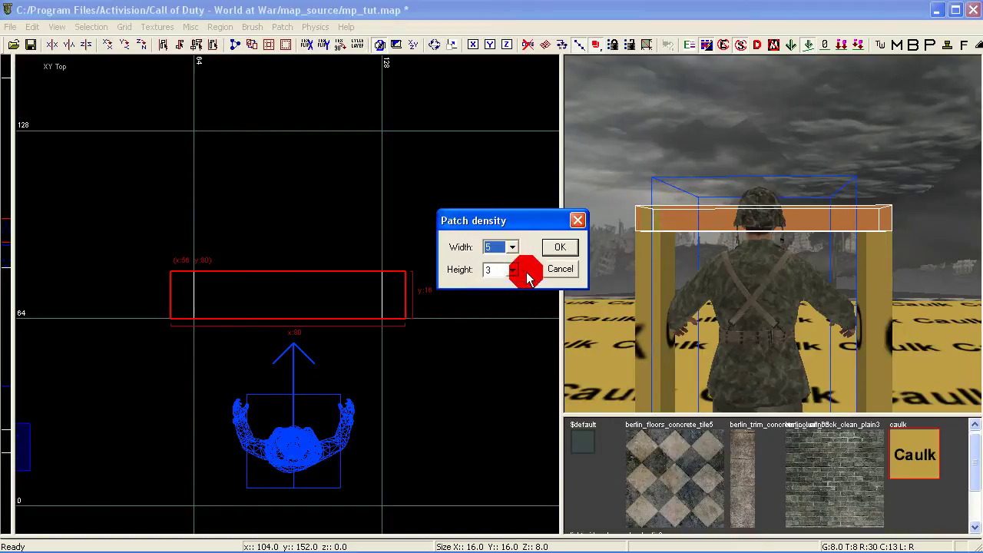
{"action": "left_click", "coordinate": [556, 249]}
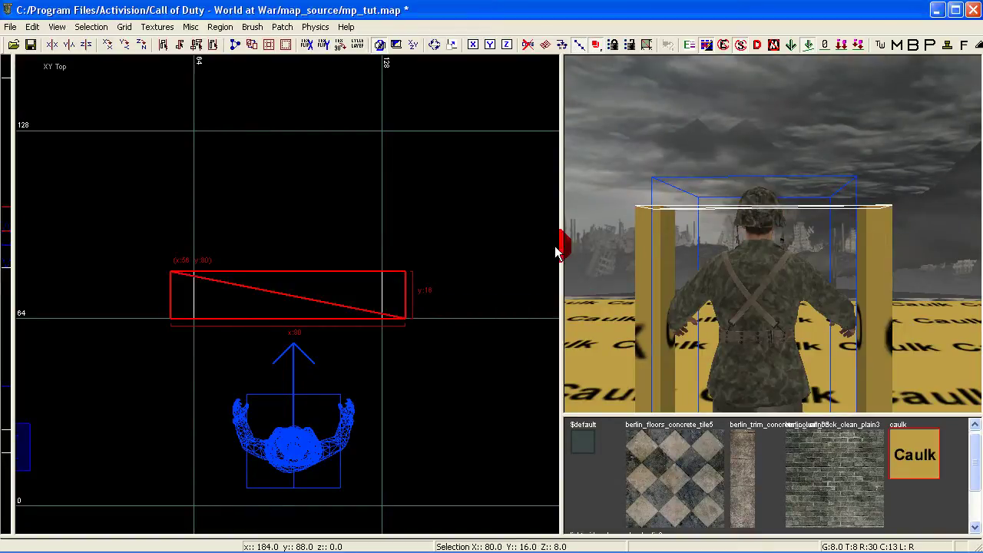
Edit the patch's vertices from the front and raise the three middle control point columns 40 units to z 112.
{"action": "key", "text": "ctrl+Tab"}
{"action": "key", "text": "v"}
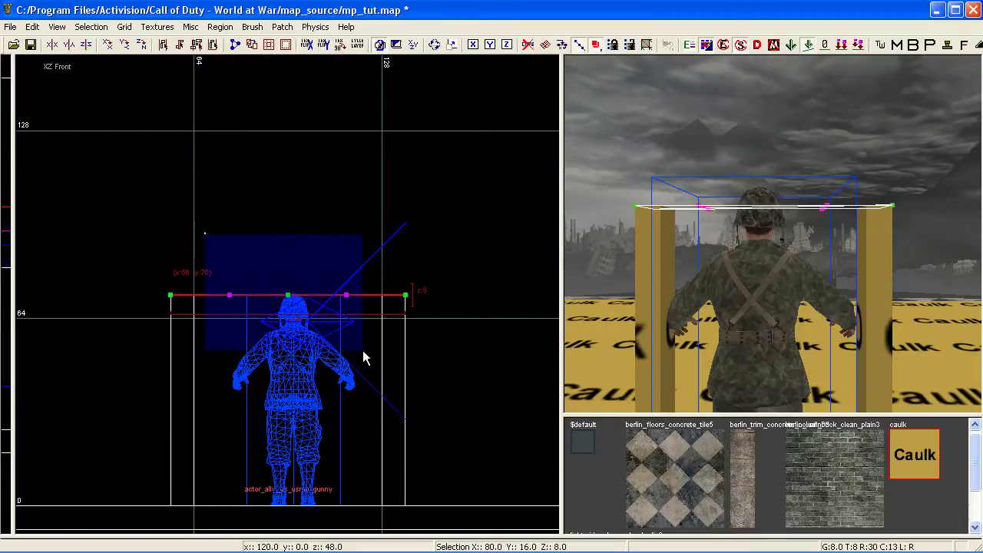
{"action": "left_click_drag", "start_coordinate": [292, 296], "coordinate": [294, 179]}
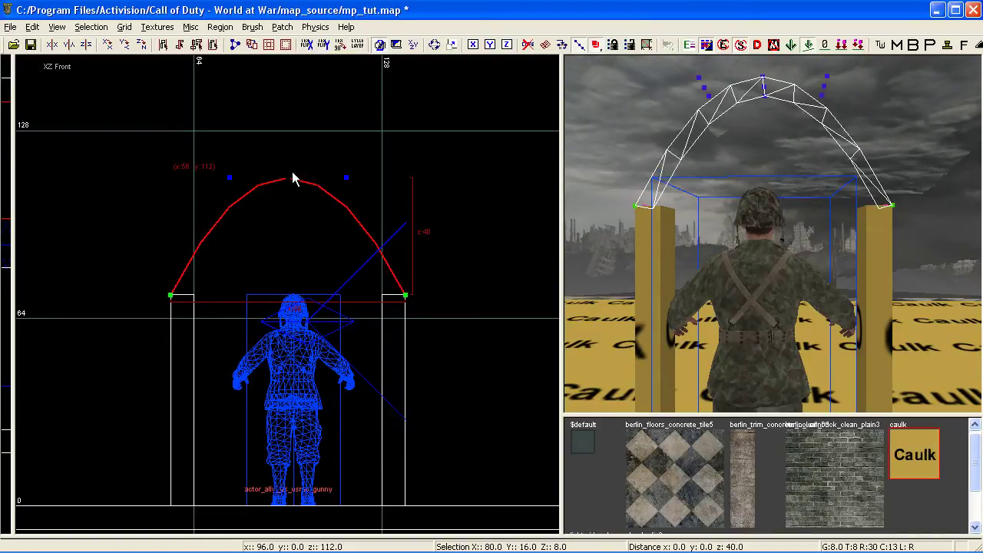
Set the grid size to 4 for finer editing of the arch's control points.
{"action": "scroll", "coordinate": [265, 274], "scroll_direction": "up", "scroll_amount": 3}
{"action": "right_click_drag", "start_coordinate": [261, 281], "coordinate": [196, 210]}
{"action": "left_click", "coordinate": [195, 262]}
{"action": "right_click_drag", "start_coordinate": [219, 271], "coordinate": [210, 269]}
{"action": "right_click_drag", "start_coordinate": [181, 225], "coordinate": [205, 234]}
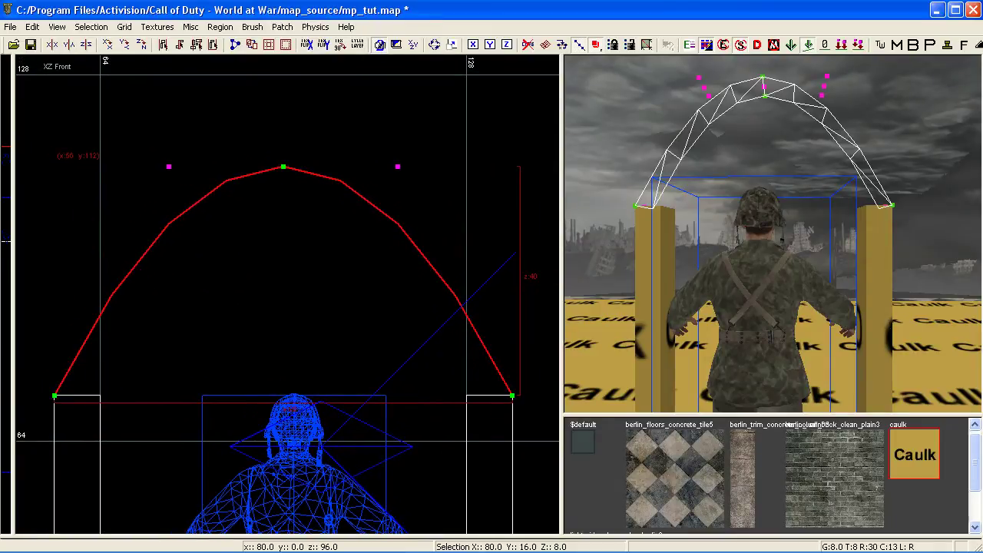
{"action": "left_click", "coordinate": [125, 29]}
{"action": "left_click", "coordinate": [154, 100]}
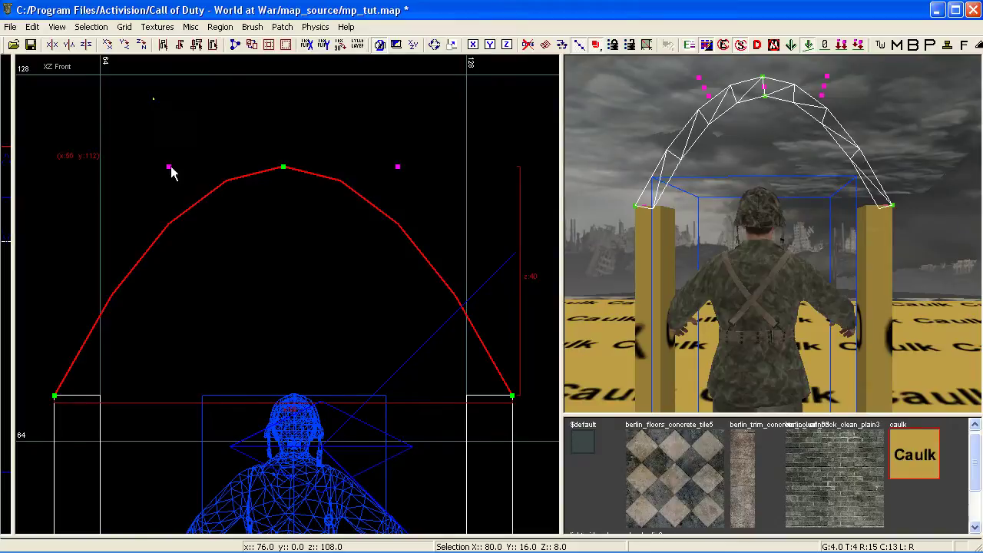
Move the arch's two side control point columns 20 units outward, to x 56 and x 136.
{"action": "left_click_drag", "start_coordinate": [124, 137], "coordinate": [61, 170]}
{"action": "right_click_drag", "start_coordinate": [166, 185], "coordinate": [99, 170]}
{"action": "scroll", "coordinate": [167, 186], "scroll_direction": "down", "scroll_amount": 1}
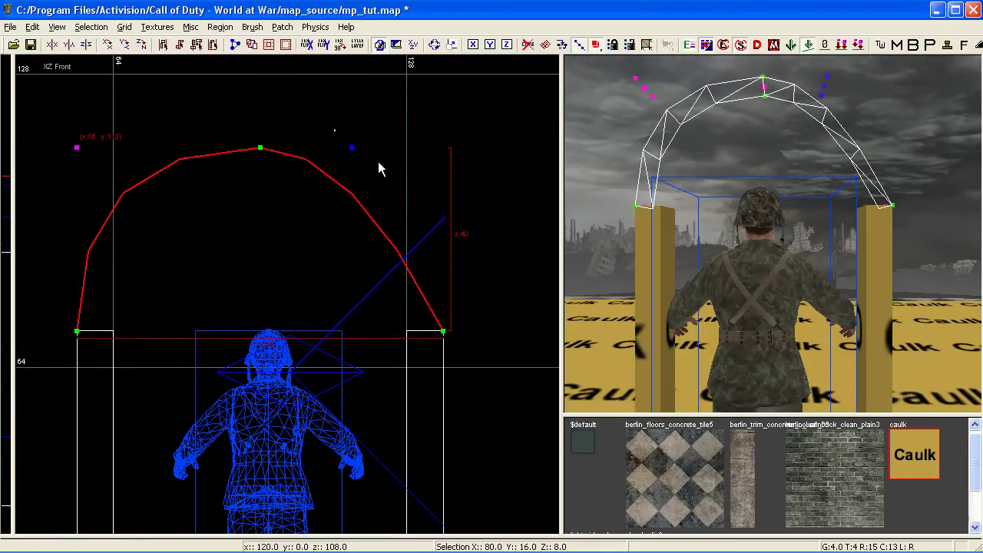
{"action": "left_click_drag", "start_coordinate": [367, 152], "coordinate": [457, 144]}
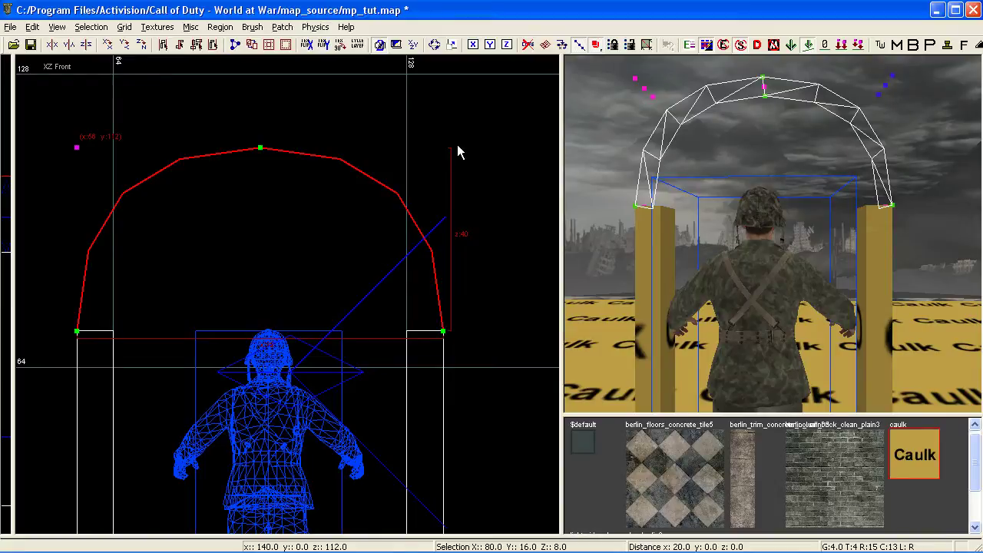
Raise the arch's centre control points 32 units to z 144 to form a pointed peak.
{"action": "right_click_drag", "start_coordinate": [302, 232], "coordinate": [334, 278]}
{"action": "right_click_drag", "start_coordinate": [285, 210], "coordinate": [268, 238]}
{"action": "left_click_drag", "start_coordinate": [259, 233], "coordinate": [260, 84]}
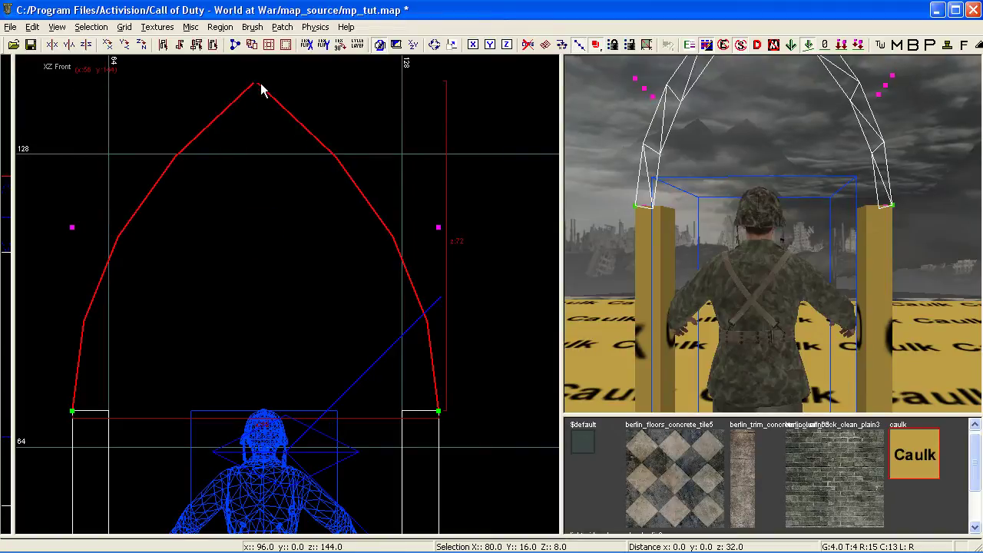
{"action": "scroll", "coordinate": [274, 231], "scroll_direction": "down", "scroll_amount": 2}
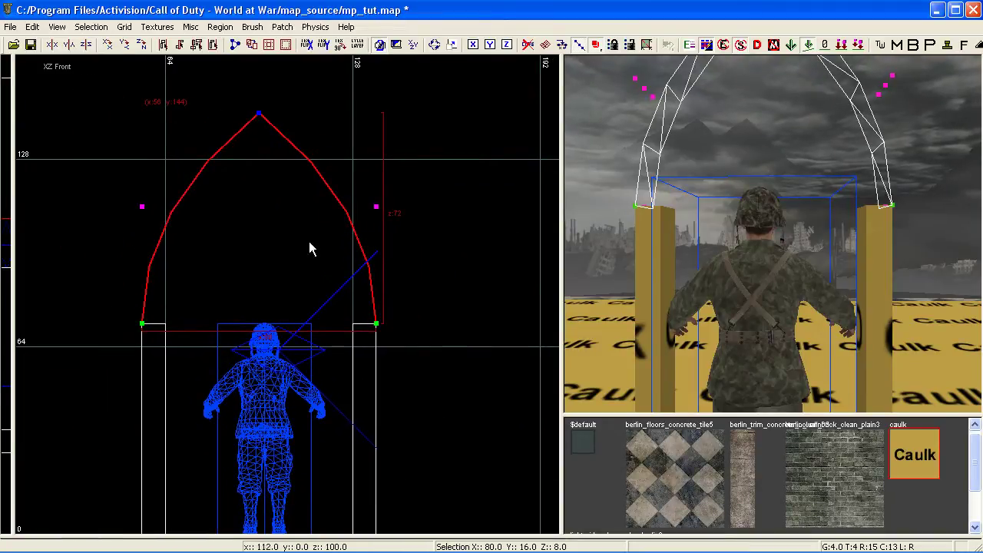
Lower the arch's centre control points 28 units to z 116 and finish vertex editing.
{"action": "right_click_drag", "start_coordinate": [690, 253], "coordinate": [700, 303]}
{"action": "left_click_drag", "start_coordinate": [257, 117], "coordinate": [257, 195]}
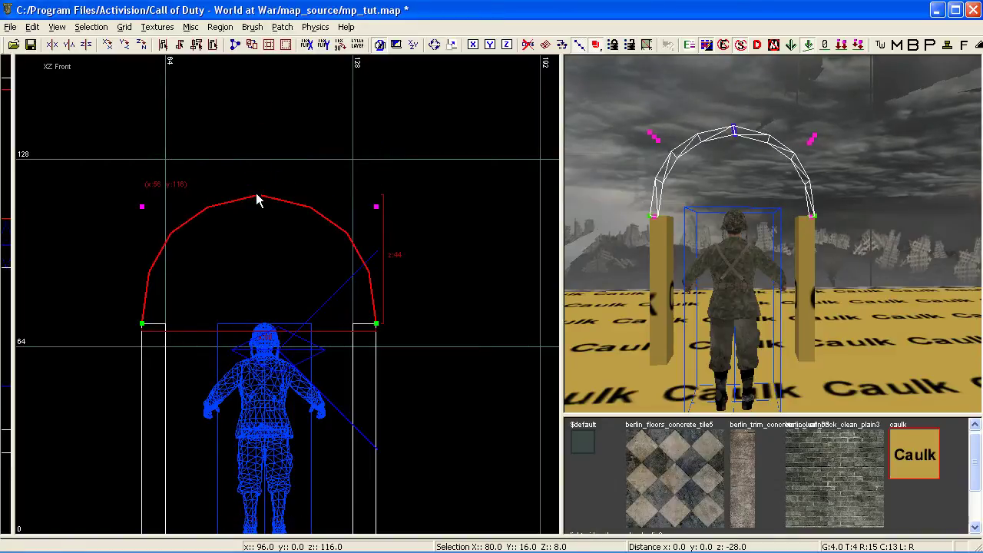
{"action": "right_click_drag", "start_coordinate": [714, 284], "coordinate": [668, 263]}
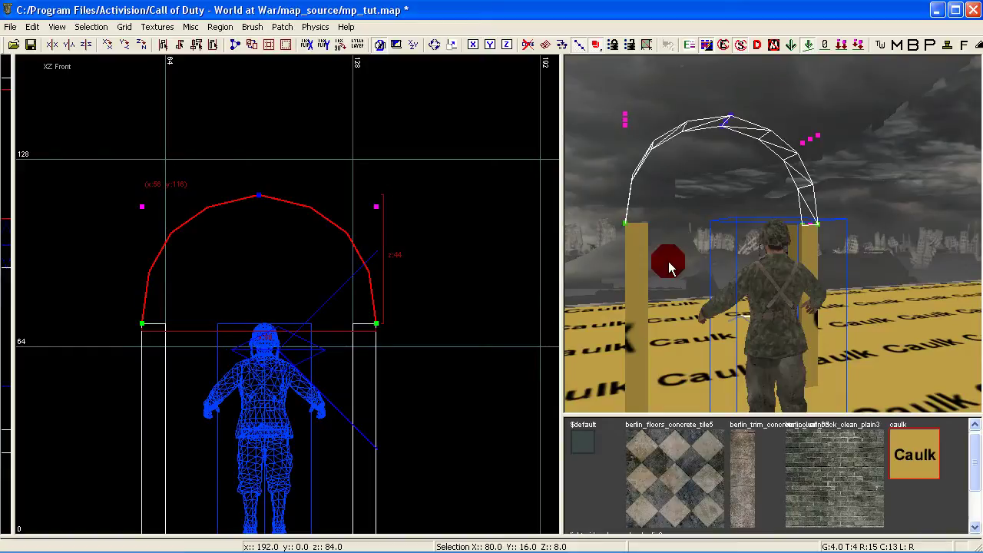
{"action": "key", "text": "v"}
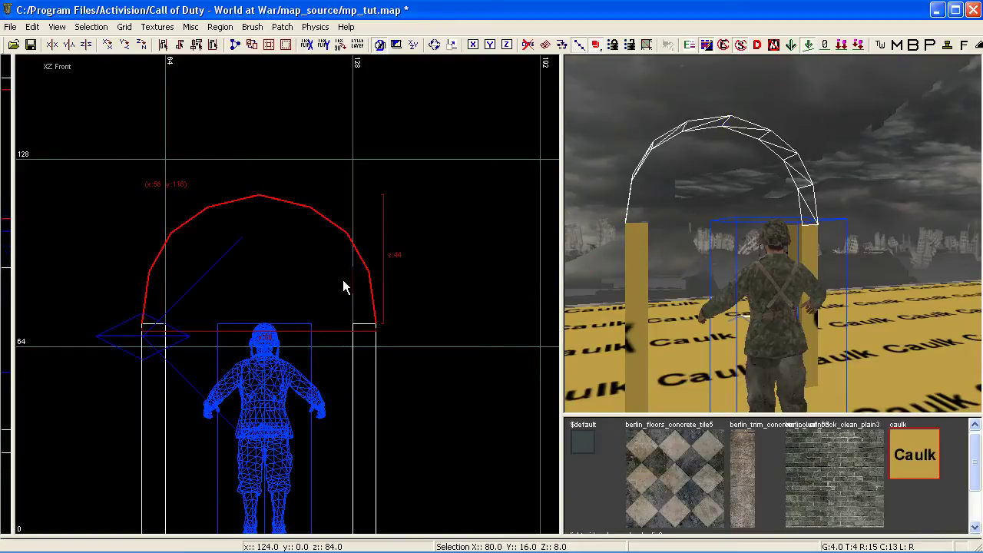
Thicken the curved arch patch with seams included to give it a solid, closed profile.
{"action": "key", "text": "ctrl+t"}
{"action": "left_click_drag", "start_coordinate": [496, 237], "coordinate": [507, 163]}
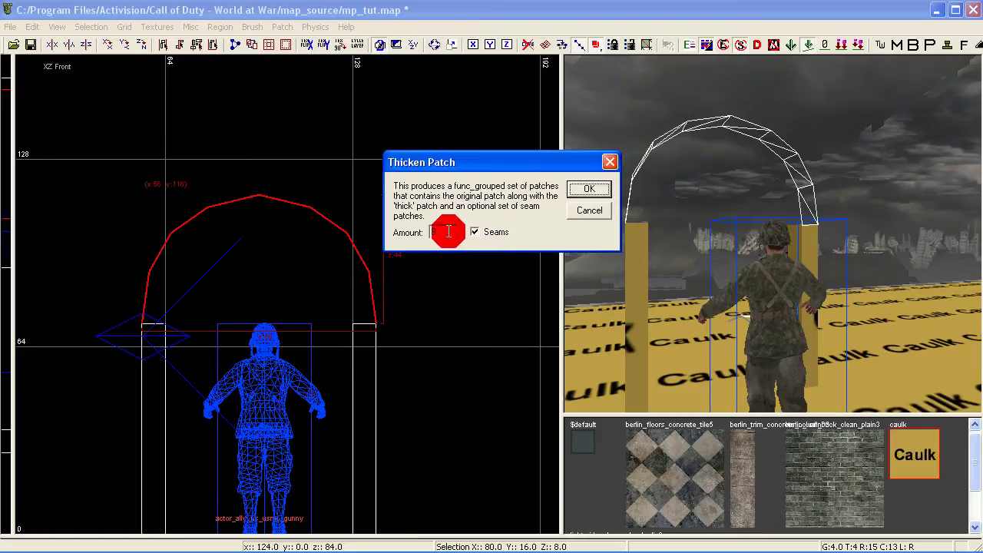
{"action": "left_click", "coordinate": [587, 189]}
{"action": "scroll", "coordinate": [328, 257], "scroll_direction": "up", "scroll_amount": 2}
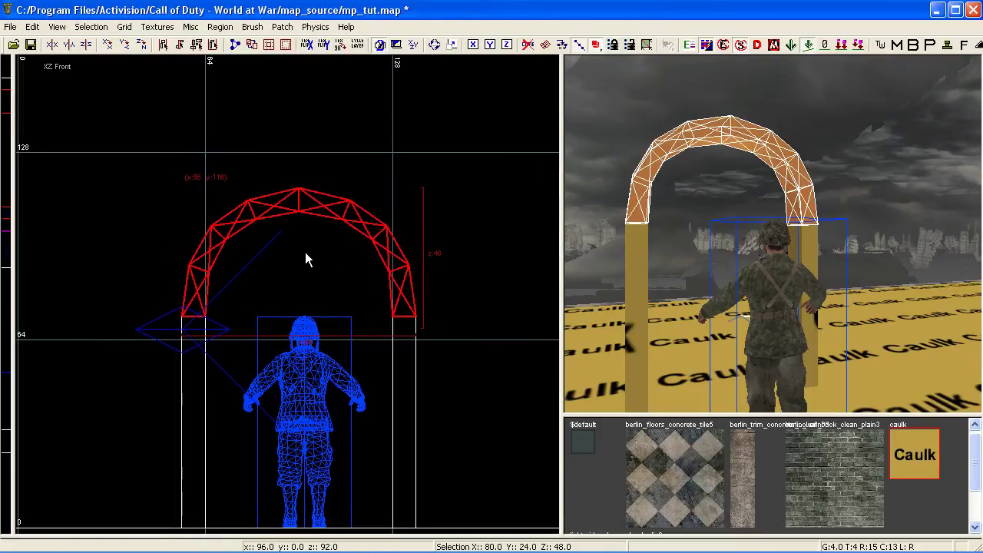
{"action": "right_click_drag", "start_coordinate": [618, 242], "coordinate": [652, 245]}
{"action": "key", "text": "Escape"}
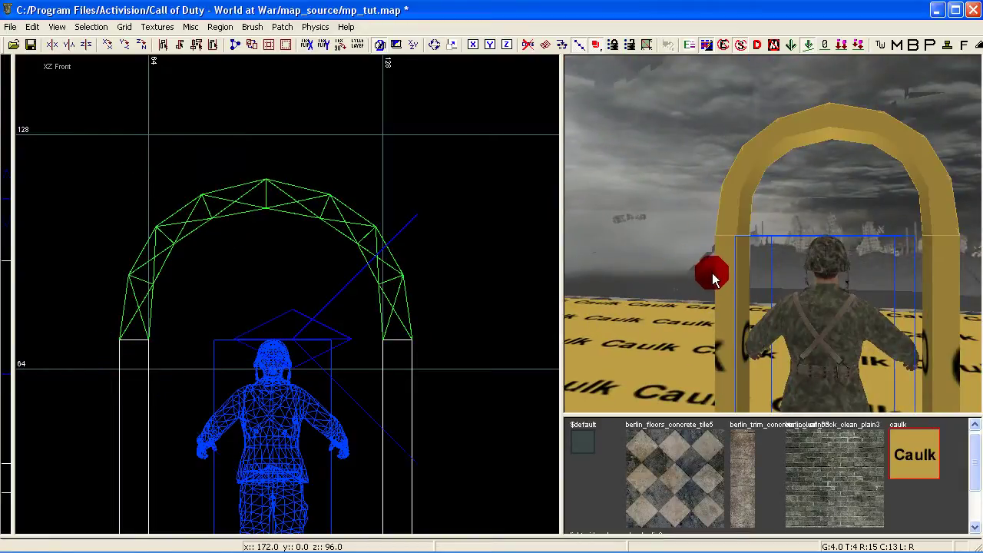
Lower the tops of both pillars 12 units to z 60 to open a gap below the arch ends.
{"action": "left_click", "coordinate": [730, 267], "text": "shift"}
{"action": "left_click", "coordinate": [950, 281], "text": "shift"}
{"action": "right_click_drag", "start_coordinate": [460, 295], "coordinate": [481, 255]}
{"action": "left_click_drag", "start_coordinate": [414, 242], "coordinate": [414, 286]}
{"action": "key", "text": "Escape"}
Delete the two seam patches that cap the undersides of the arch ends.
{"action": "mouse_move", "coordinate": [744, 303]}
{"action": "right_mouse_down"}
{"action": "mouse_move", "coordinate": [749, 296]}
{"action": "mouse_move", "coordinate": [744, 302]}
{"action": "right_mouse_up"}
{"action": "left_click", "coordinate": [718, 82], "text": "shift"}
{"action": "right_click_drag", "start_coordinate": [718, 82], "coordinate": [718, 82]}
{"action": "left_click", "coordinate": [788, 109], "text": "shift"}
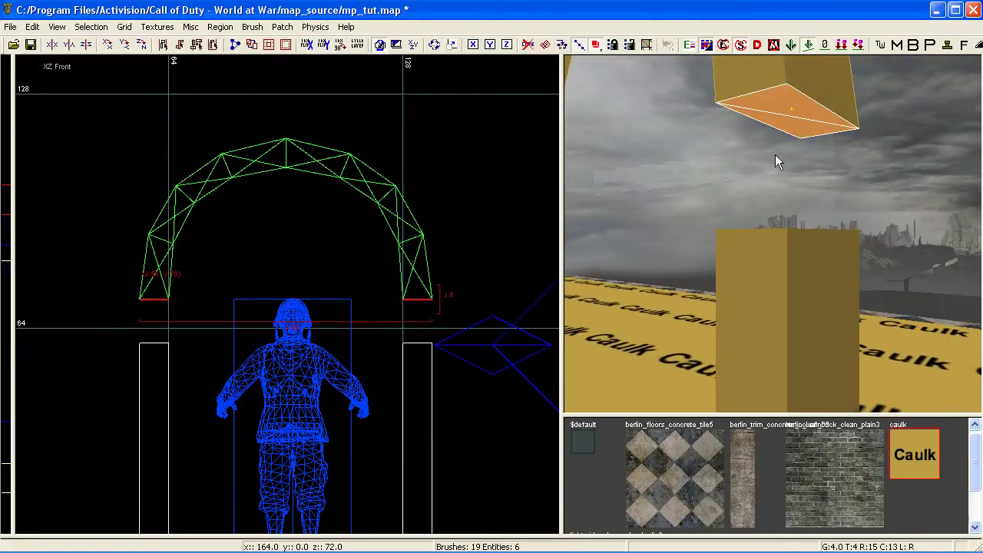
{"action": "key", "text": "BackSpace"}
Raise the tops of both pillars 12 units to z 72 to meet the arch ends.
{"action": "right_click_drag", "start_coordinate": [726, 234], "coordinate": [725, 249]}
{"action": "left_click", "coordinate": [774, 269], "text": "shift"}
{"action": "right_click_drag", "start_coordinate": [774, 269], "coordinate": [741, 273]}
{"action": "left_click", "coordinate": [746, 261], "text": "shift"}
{"action": "left_click_drag", "start_coordinate": [410, 254], "coordinate": [408, 208]}
{"action": "key", "text": "Escape"}
Apply the berlin_trim_concrete_column03 texture to both pillars.
{"action": "right_click_drag", "start_coordinate": [880, 289], "coordinate": [902, 289]}
{"action": "mouse_move", "coordinate": [792, 248]}
{"action": "right_mouse_down"}
{"action": "mouse_move", "coordinate": [791, 296]}
{"action": "mouse_move", "coordinate": [768, 268]}
{"action": "mouse_move", "coordinate": [792, 248]}
{"action": "right_mouse_up"}
{"action": "left_click", "coordinate": [730, 247], "text": "shift"}
{"action": "left_click", "coordinate": [927, 255], "text": "shift"}
{"action": "left_click", "coordinate": [830, 487]}
{"action": "left_click", "coordinate": [747, 473]}
{"action": "key", "text": "Escape"}
Apply the berlin_trim_concrete_column03 texture to all patches of the thickened arch.
{"action": "right_click_drag", "start_coordinate": [794, 357], "coordinate": [890, 349]}
{"action": "right_click_drag", "start_coordinate": [768, 233], "coordinate": [761, 228]}
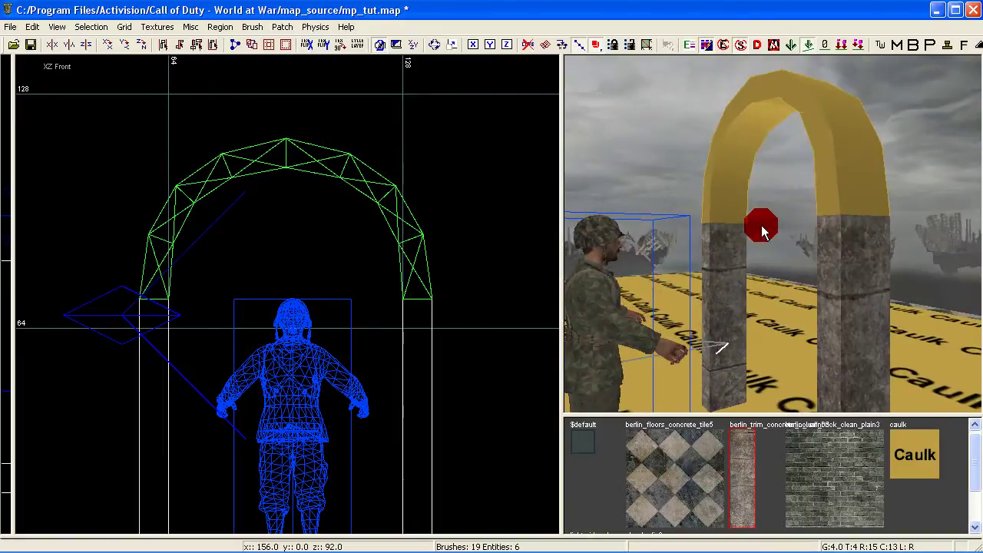
{"action": "left_click", "coordinate": [733, 160], "text": "shift"}
{"action": "left_click", "coordinate": [827, 150], "text": "shift"}
{"action": "left_click", "coordinate": [861, 150], "text": "shift"}
{"action": "right_click_drag", "start_coordinate": [887, 201], "coordinate": [859, 237]}
{"action": "left_click", "coordinate": [671, 143], "text": "shift"}
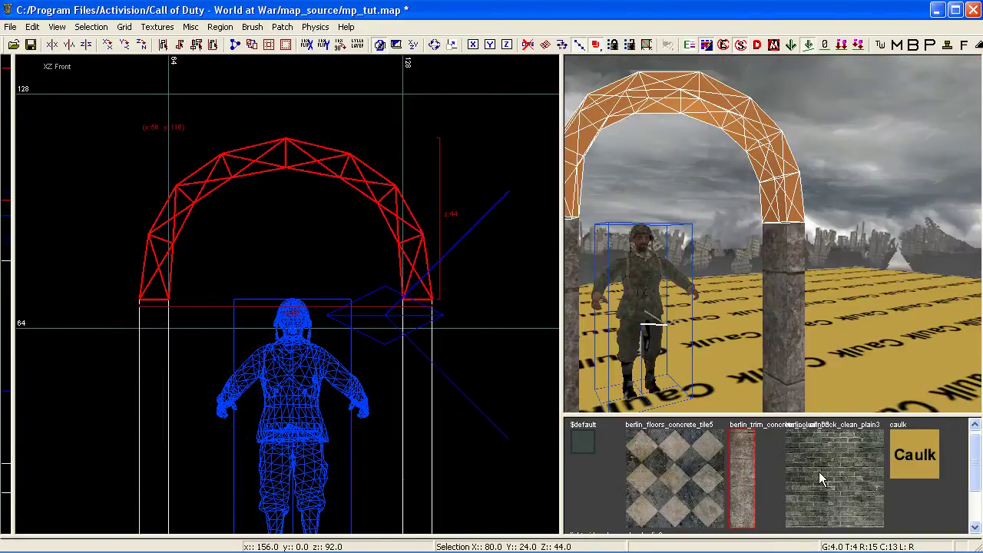
{"action": "left_click", "coordinate": [747, 453]}
{"action": "right_click_drag", "start_coordinate": [779, 328], "coordinate": [728, 229]}
{"action": "key", "text": "Escape"}
Set the arch patches' texture mapping to Natural in the surface inspector.
{"action": "left_click", "coordinate": [741, 246], "text": "shift"}
{"action": "left_click", "coordinate": [766, 240], "text": "shift"}
{"action": "left_click", "coordinate": [794, 216], "text": "shift"}
{"action": "right_click_drag", "start_coordinate": [794, 216], "coordinate": [832, 214]}
{"action": "left_click", "coordinate": [835, 203], "text": "shift"}
{"action": "key", "text": "s"}
{"action": "left_click", "coordinate": [367, 283]}
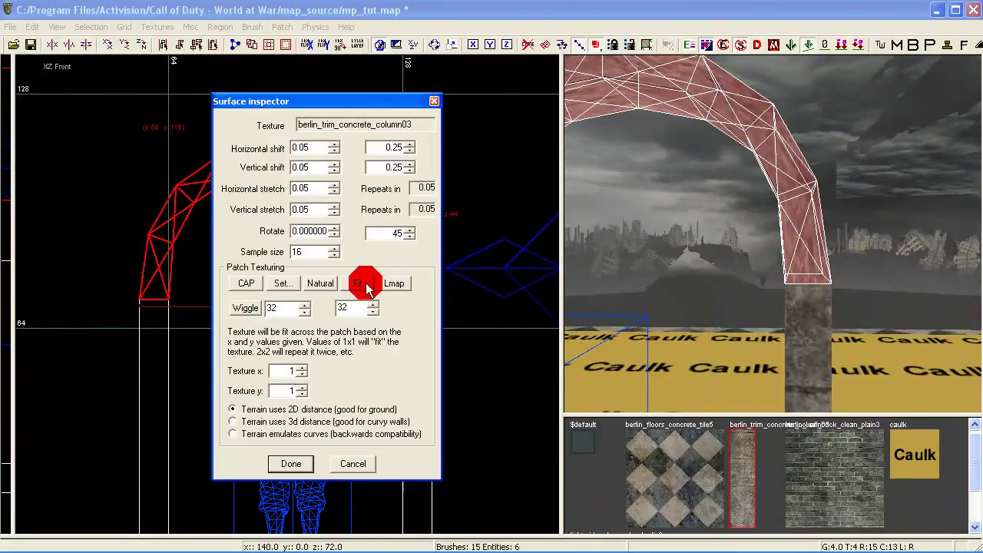
{"action": "left_click", "coordinate": [326, 283]}
{"action": "left_click", "coordinate": [308, 463]}
{"action": "key", "text": "Escape"}
Convert both pillars to detail brushes.
{"action": "right_click_drag", "start_coordinate": [694, 372], "coordinate": [700, 346]}
{"action": "scroll", "coordinate": [300, 374], "scroll_direction": "down", "scroll_amount": 1}
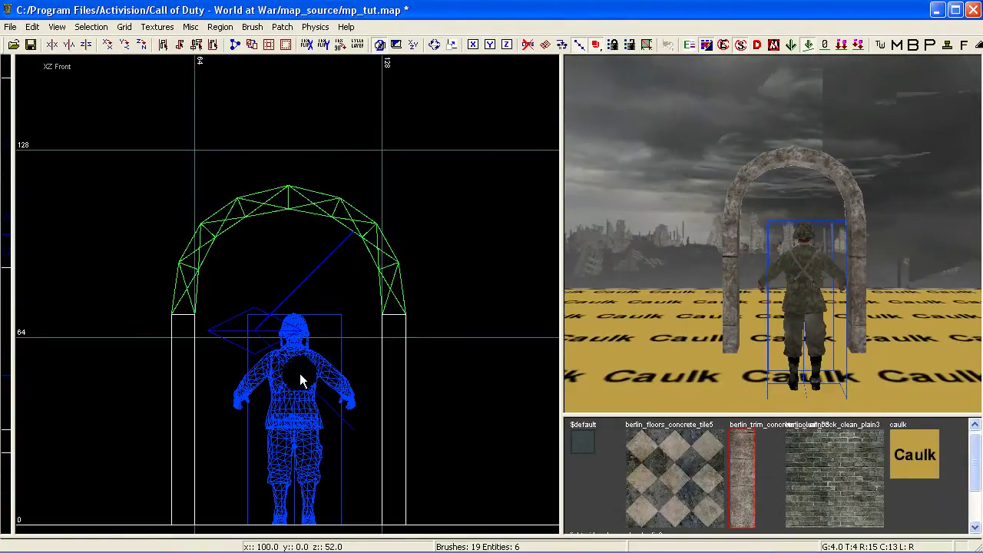
{"action": "mouse_move", "coordinate": [801, 350]}
{"action": "right_mouse_down"}
{"action": "mouse_move", "coordinate": [814, 326]}
{"action": "mouse_move", "coordinate": [827, 342]}
{"action": "right_mouse_up"}
{"action": "left_click", "coordinate": [747, 246], "text": "shift"}
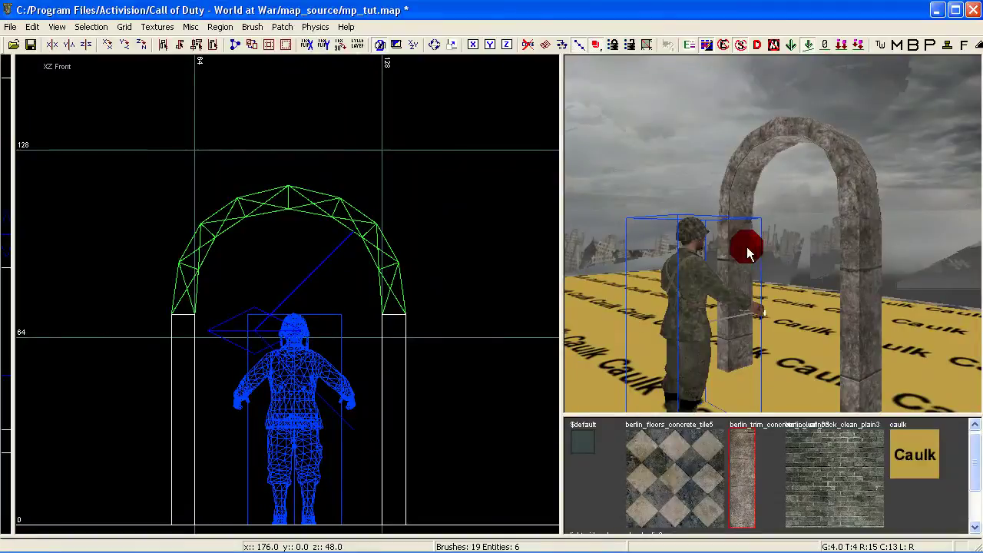
{"action": "left_click", "coordinate": [860, 297], "text": "shift"}
{"action": "right_click", "coordinate": [396, 158]}
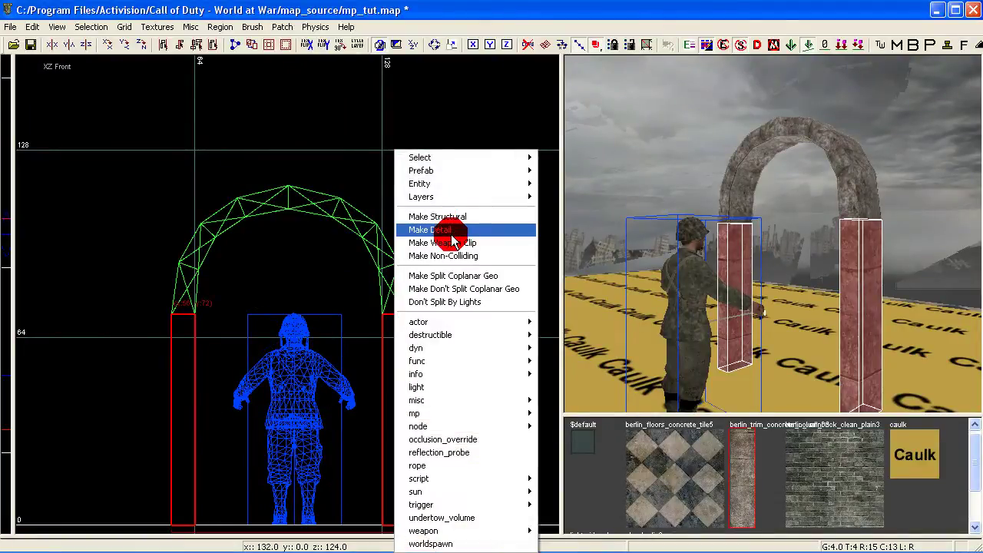
{"action": "left_click", "coordinate": [451, 230]}
{"action": "left_click", "coordinate": [681, 323]}
{"action": "key", "text": "Escape"}
Select all arch patches, both pillars and the soldier model together.
{"action": "right_click_drag", "start_coordinate": [399, 294], "coordinate": [406, 245]}
{"action": "right_click_drag", "start_coordinate": [760, 329], "coordinate": [758, 329]}
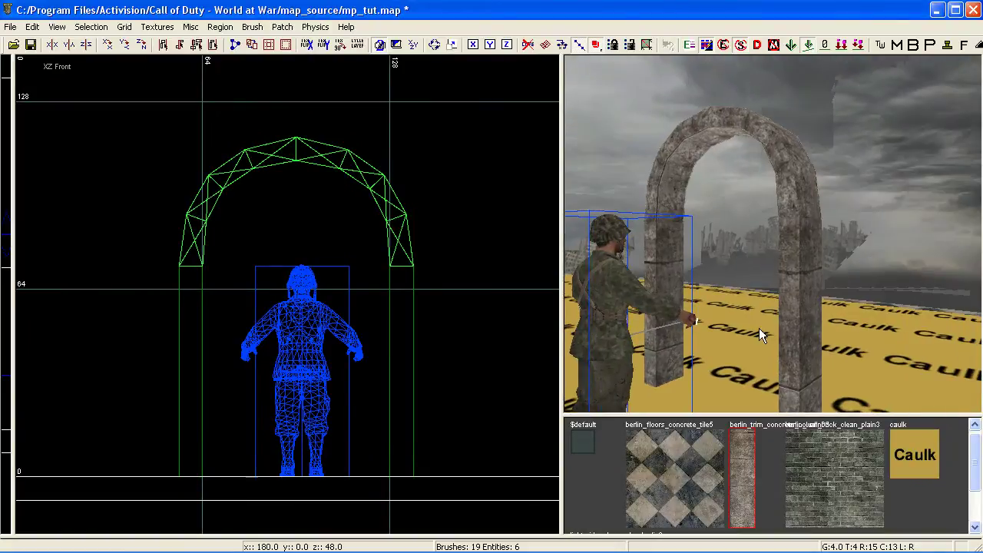
{"action": "left_click", "coordinate": [669, 224], "text": "shift"}
{"action": "left_click", "coordinate": [658, 174], "text": "shift"}
{"action": "left_click", "coordinate": [677, 175], "text": "shift"}
{"action": "left_click", "coordinate": [805, 183], "text": "shift"}
{"action": "left_click", "coordinate": [805, 184], "text": "shift"}
{"action": "left_click", "coordinate": [794, 203], "text": "shift"}
{"action": "left_click", "coordinate": [794, 205], "text": "shift"}
{"action": "left_click", "coordinate": [806, 208], "text": "shift"}
{"action": "left_click", "coordinate": [805, 234], "text": "shift"}
{"action": "right_click_drag", "start_coordinate": [811, 305], "coordinate": [688, 211]}
{"action": "left_click", "coordinate": [634, 158], "text": "shift"}
{"action": "left_click", "coordinate": [725, 275], "text": "shift"}
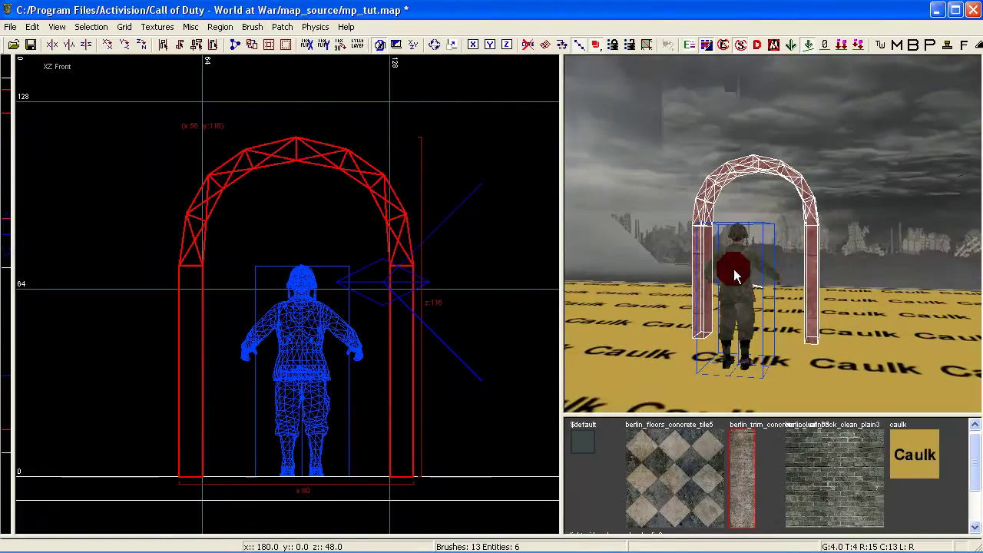
Save the selection as arche_4 in the _prefabs/my prefabs/TUT folder and delete the original pieces from the map.
{"action": "left_click", "coordinate": [9, 27]}
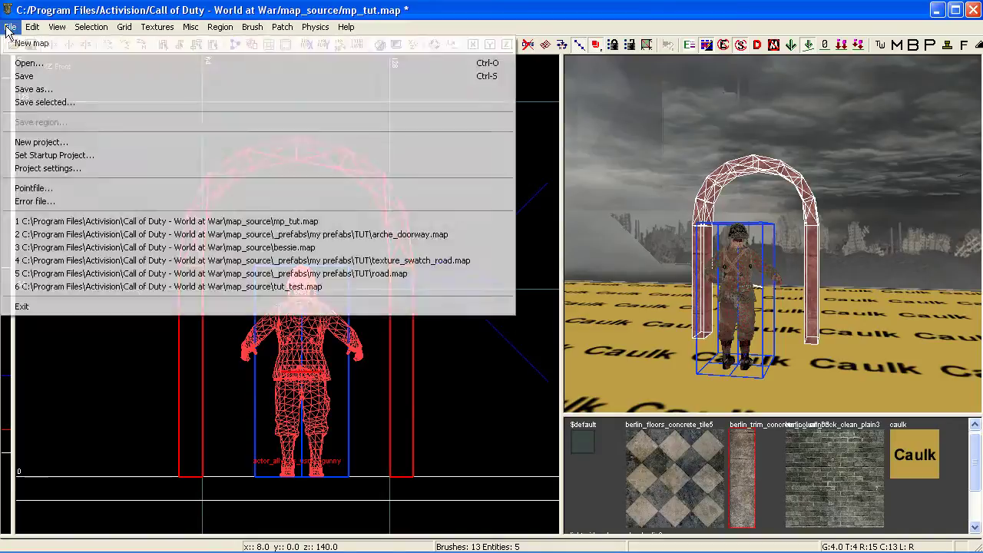
{"action": "left_click", "coordinate": [65, 102]}
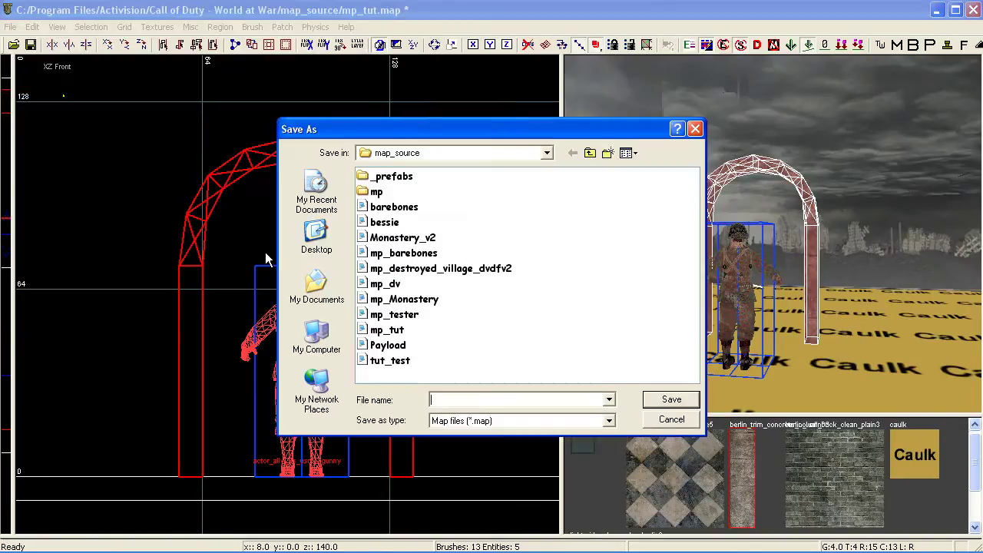
{"action": "double_click", "coordinate": [391, 175]}
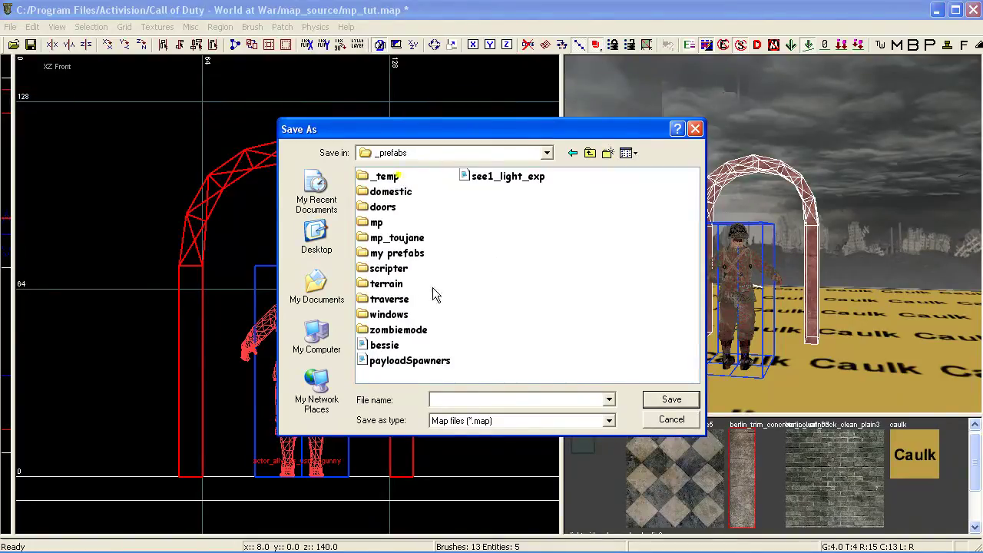
{"action": "double_click", "coordinate": [390, 253]}
{"action": "double_click", "coordinate": [383, 238]}
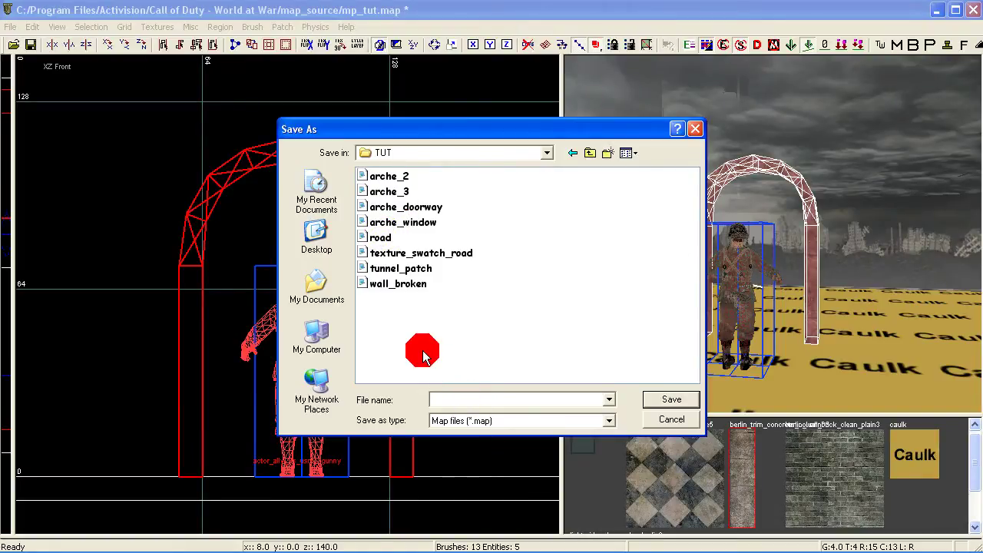
{"action": "type", "text": "arce"}
{"action": "key", "text": "BackSpace"}
{"action": "type", "text": "he"}
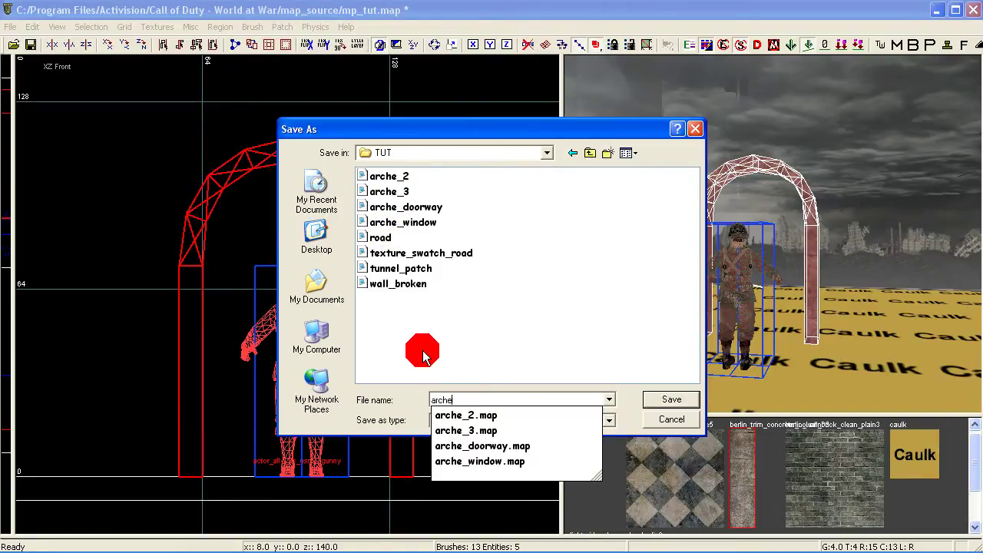
{"action": "type", "text": "_4"}
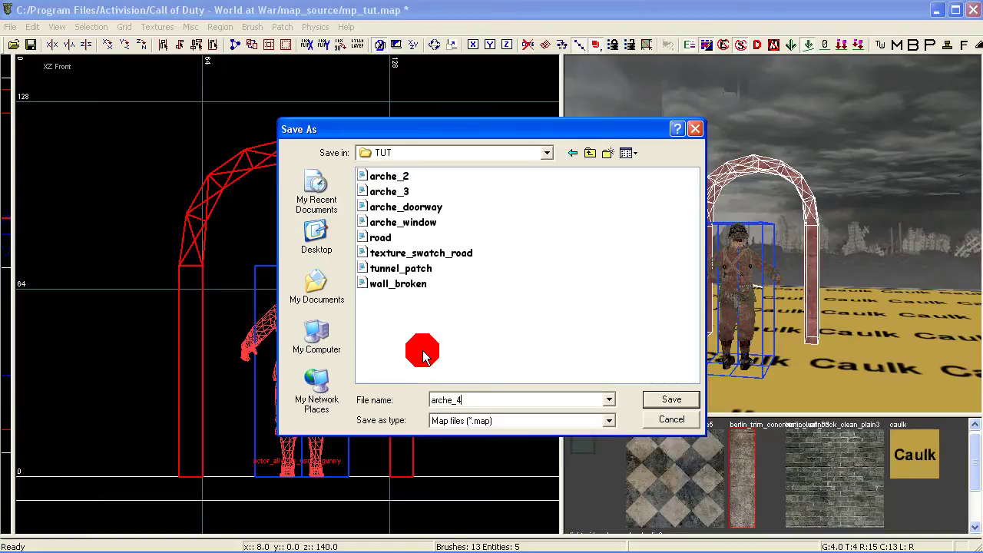
{"action": "key", "text": "Return"}
{"action": "key", "text": "BackSpace"}
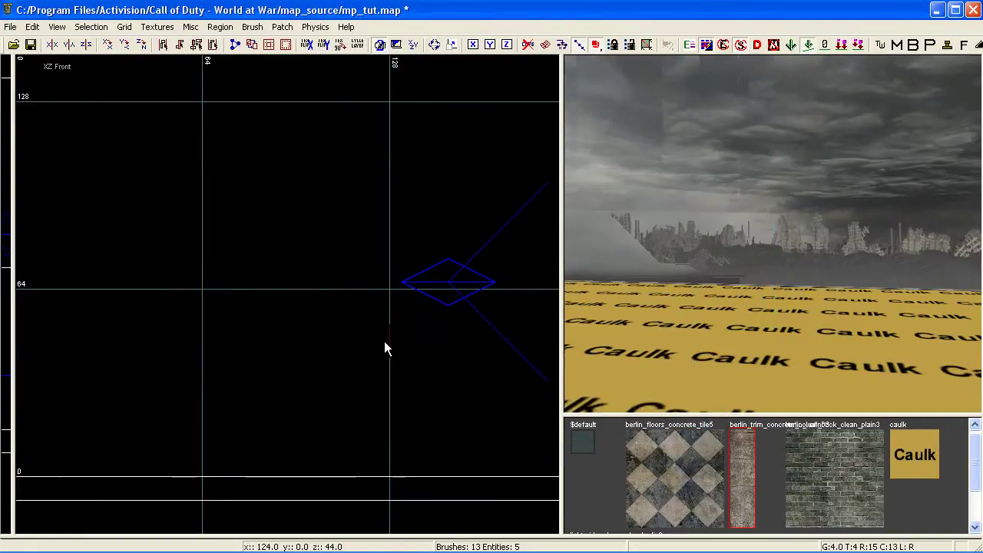
Insert a misc_prefab entity near the map origin using arche_4 from the my prefabs/TUT folder.
{"action": "key", "text": "ctrl+Tab"}
{"action": "key", "text": "ctrl+Tab"}
{"action": "scroll", "coordinate": [326, 351], "scroll_direction": "down", "scroll_amount": 6}
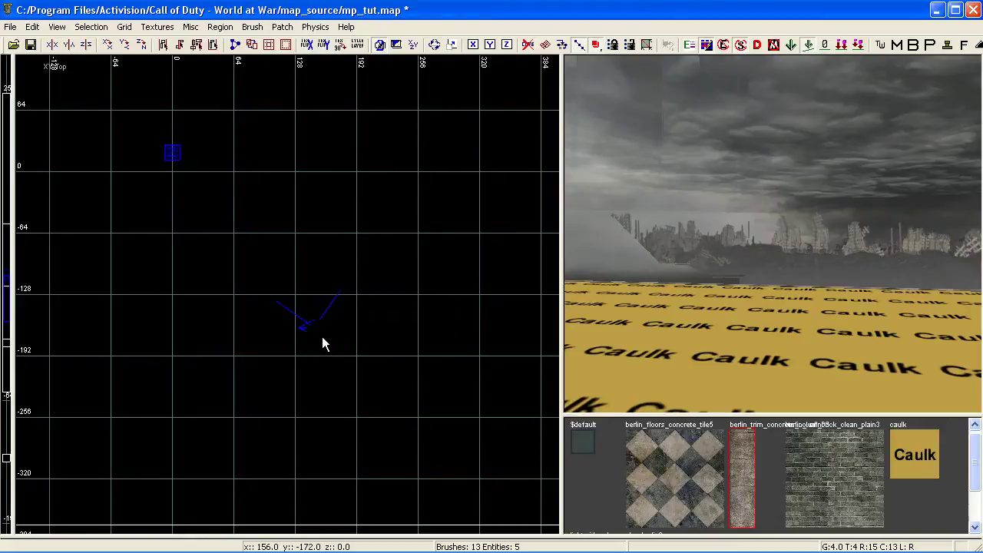
{"action": "scroll", "coordinate": [256, 275], "scroll_direction": "up", "scroll_amount": 1}
{"action": "right_click", "coordinate": [256, 273]}
{"action": "left_click", "coordinate": [338, 415]}
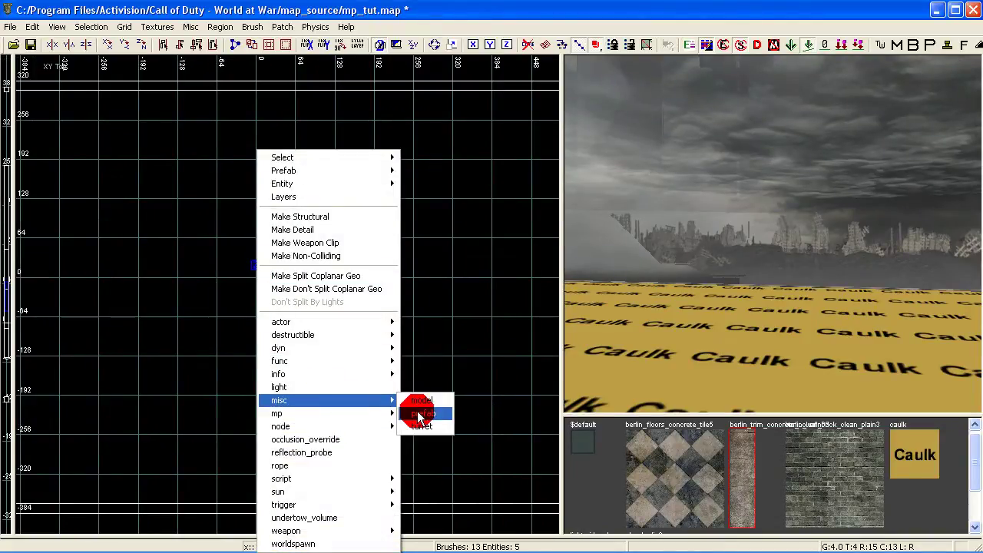
{"action": "left_click", "coordinate": [419, 413]}
{"action": "double_click", "coordinate": [196, 200]}
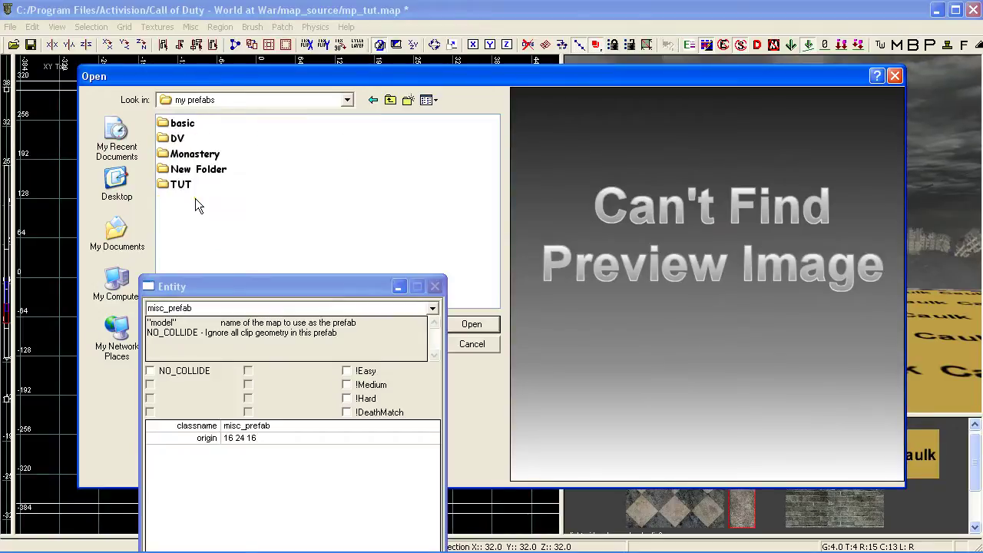
{"action": "double_click", "coordinate": [180, 185]}
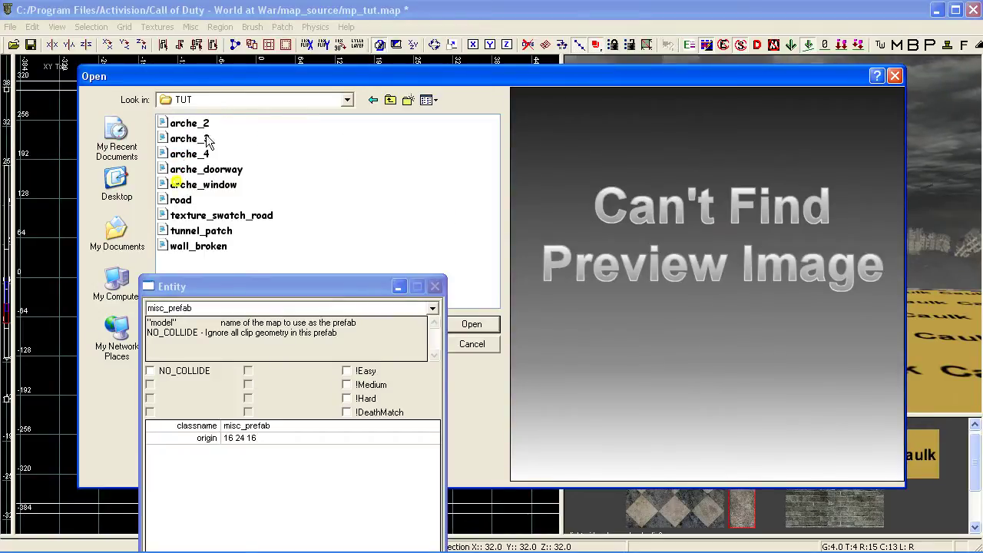
{"action": "left_click", "coordinate": [199, 156]}
{"action": "left_click", "coordinate": [472, 328]}
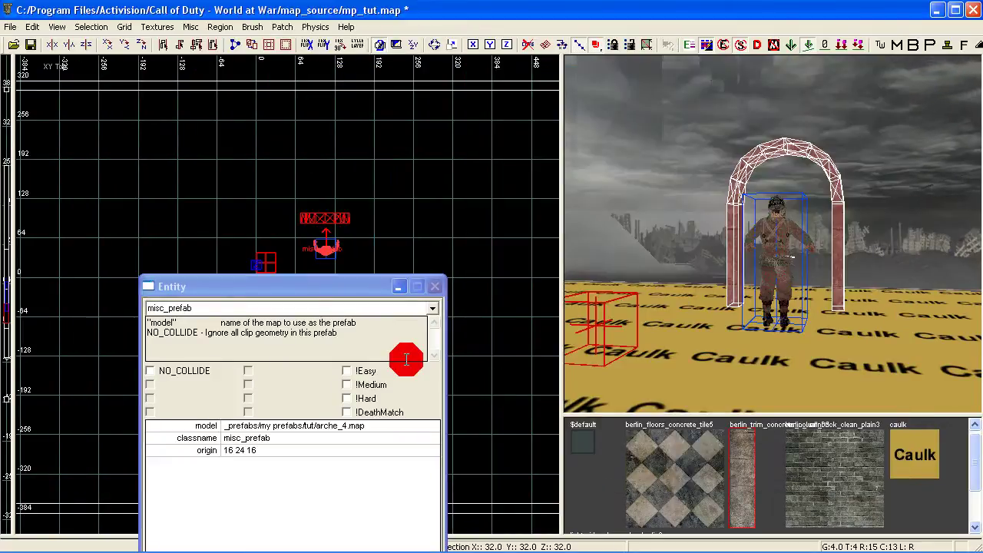
{"action": "key", "text": "Escape"}
Move the arche_4 prefab's origin to about x -64, y -60 and lower it 16 units onto the floor.
{"action": "scroll", "coordinate": [342, 225], "scroll_direction": "up", "scroll_amount": 2}
{"action": "left_click_drag", "start_coordinate": [316, 220], "coordinate": [248, 338]}
{"action": "key", "text": "ctrl+Tab"}
{"action": "scroll", "coordinate": [266, 324], "scroll_direction": "up", "scroll_amount": 2}
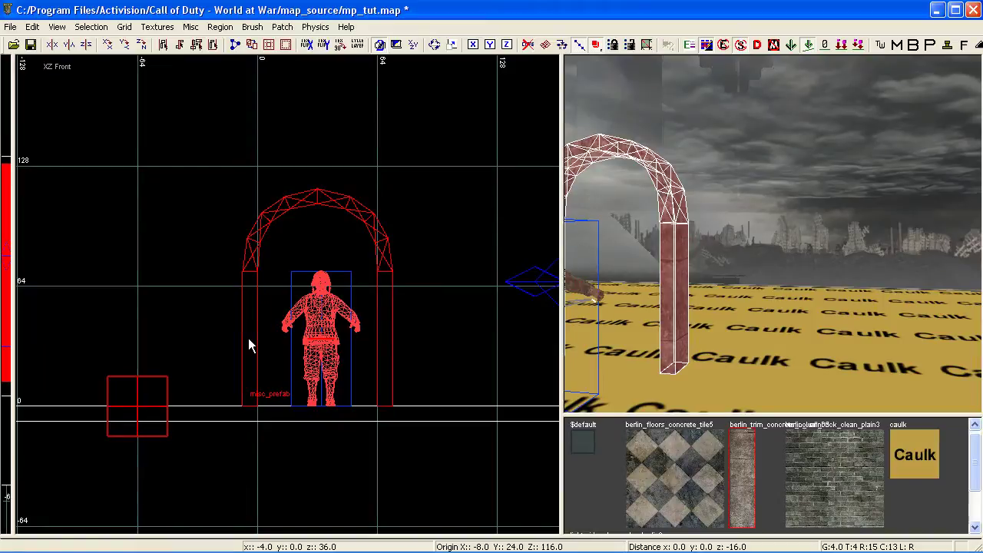
{"action": "right_click_drag", "start_coordinate": [728, 274], "coordinate": [843, 389]}
{"action": "key", "text": "Escape"}
Create a caulk wall brush 128 units high against the archway's left side and widen it to 184 units.
{"action": "left_click", "coordinate": [931, 472]}
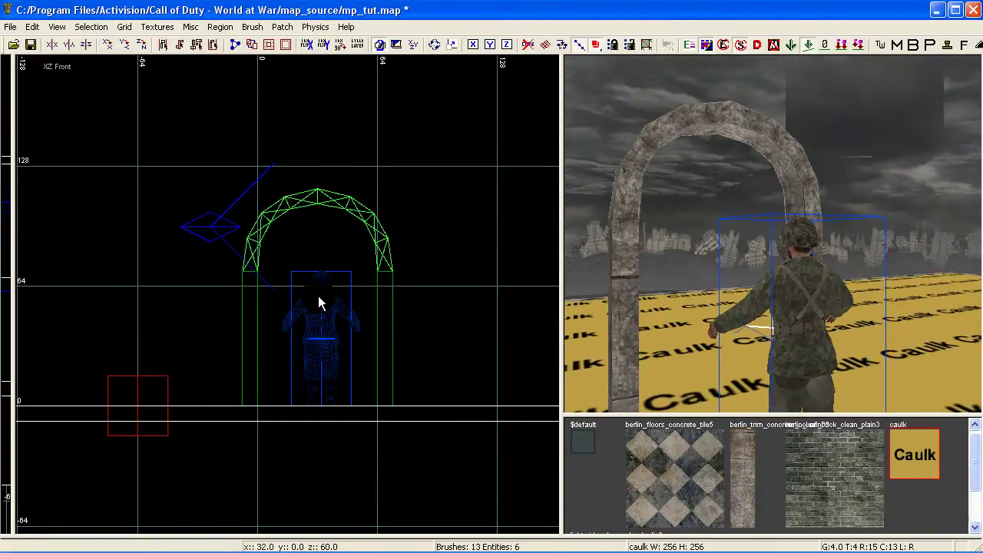
{"action": "scroll", "coordinate": [327, 303], "scroll_direction": "down", "scroll_amount": 3}
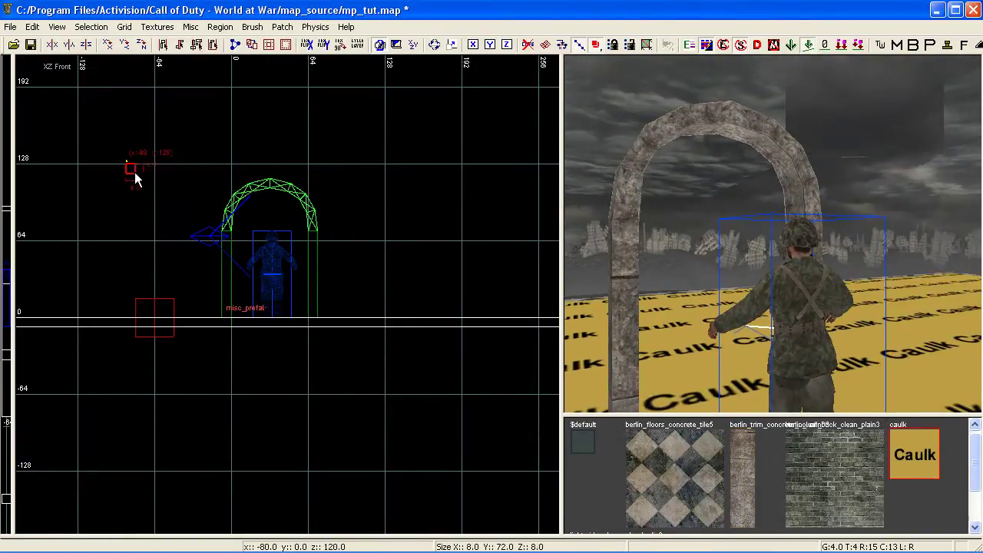
{"action": "left_click_drag", "start_coordinate": [127, 163], "coordinate": [223, 313]}
{"action": "scroll", "coordinate": [223, 312], "scroll_direction": "up", "scroll_amount": 2}
{"action": "scroll", "coordinate": [184, 322], "scroll_direction": "down", "scroll_amount": 2}
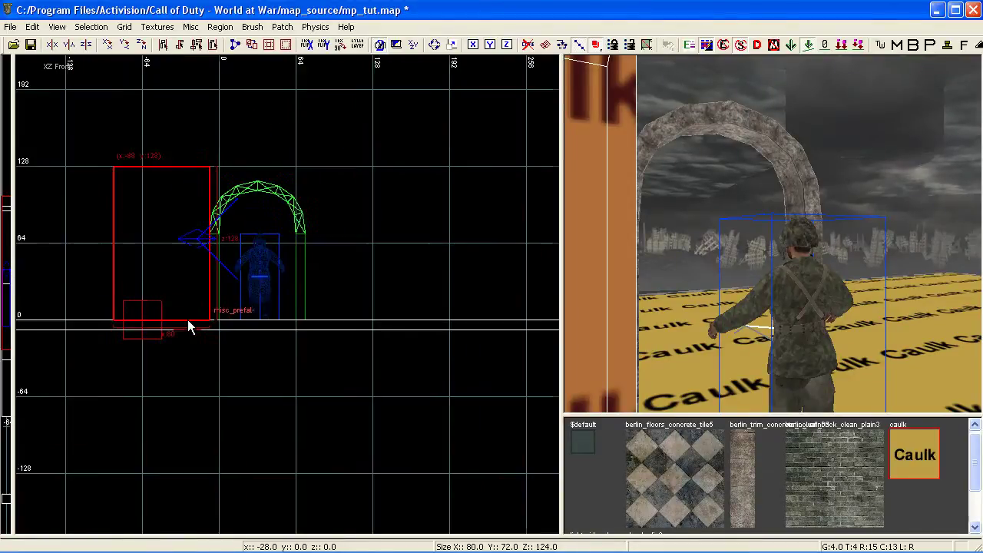
{"action": "right_click_drag", "start_coordinate": [187, 322], "coordinate": [195, 295]}
{"action": "left_click_drag", "start_coordinate": [215, 270], "coordinate": [98, 270]}
{"action": "right_click_drag", "start_coordinate": [238, 267], "coordinate": [218, 268]}
{"action": "scroll", "coordinate": [278, 237], "scroll_direction": "up", "scroll_amount": 1}
{"action": "key", "text": "Escape"}
Create a caulk wall brush on the archway's right side from x 72 to x 192, 128 units high.
{"action": "mouse_move", "coordinate": [243, 209]}
{"action": "left_mouse_down"}
{"action": "mouse_move", "coordinate": [301, 346]}
{"action": "mouse_move", "coordinate": [335, 397]}
{"action": "mouse_move", "coordinate": [313, 409]}
{"action": "left_mouse_up"}
{"action": "left_click_drag", "start_coordinate": [406, 304], "coordinate": [495, 282]}
{"action": "left_click_drag", "start_coordinate": [371, 178], "coordinate": [371, 171]}
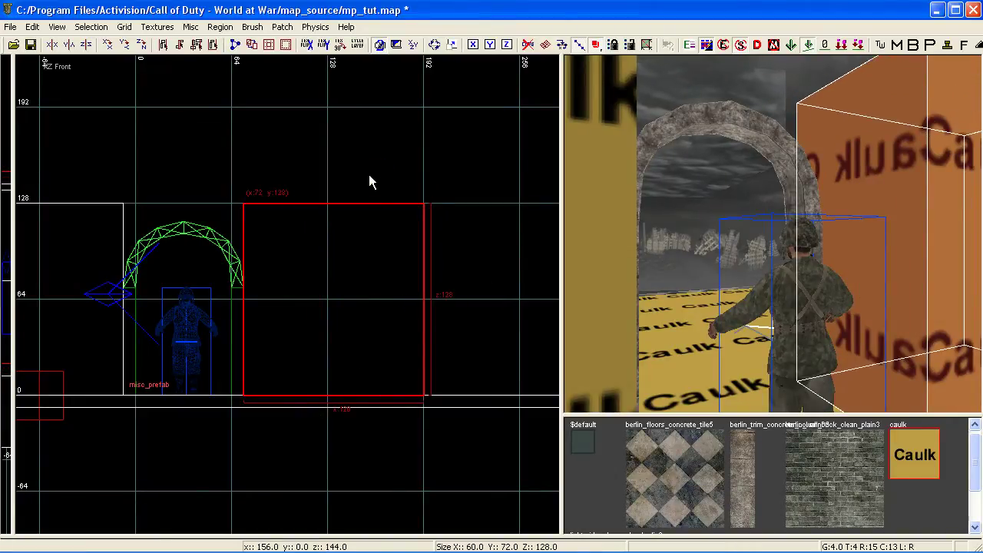
{"action": "right_click_drag", "start_coordinate": [127, 217], "coordinate": [269, 234]}
{"action": "scroll", "coordinate": [269, 234], "scroll_direction": "up", "scroll_amount": 3}
Create a caulk brush 80 units wide and 4 units high above the arch, bridging the two walls at z 128.
{"action": "key", "text": "Escape"}
{"action": "left_click_drag", "start_coordinate": [266, 210], "coordinate": [498, 224]}
{"action": "right_click_drag", "start_coordinate": [365, 280], "coordinate": [321, 276]}
{"action": "scroll", "coordinate": [364, 279], "scroll_direction": "up", "scroll_amount": 2}
{"action": "mouse_move", "coordinate": [322, 245]}
{"action": "left_mouse_down"}
{"action": "mouse_move", "coordinate": [305, 252]}
{"action": "mouse_move", "coordinate": [305, 204]}
{"action": "left_mouse_up"}
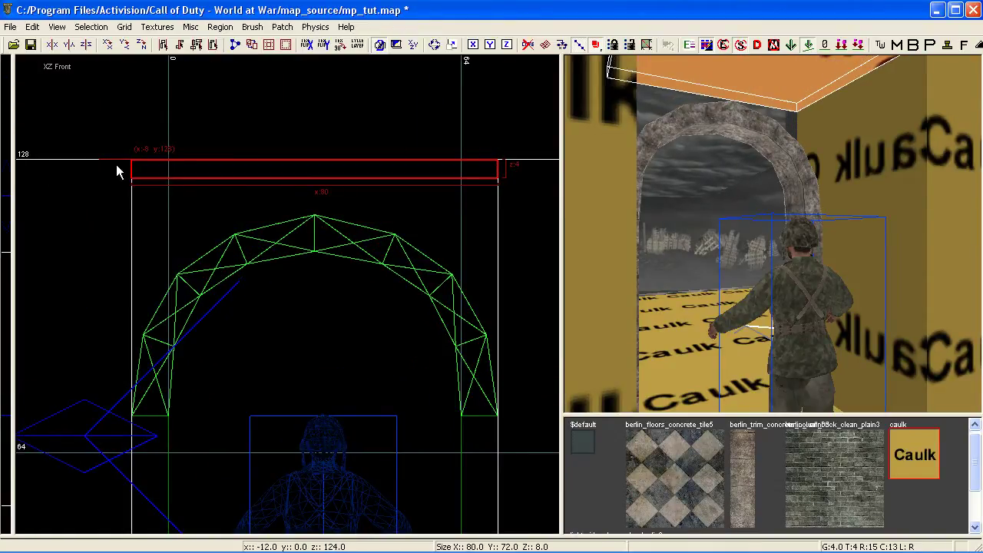
{"action": "mouse_move", "coordinate": [712, 291]}
{"action": "right_mouse_down"}
{"action": "mouse_move", "coordinate": [695, 291]}
{"action": "mouse_move", "coordinate": [715, 290]}
{"action": "mouse_move", "coordinate": [696, 270]}
{"action": "right_mouse_up"}
{"action": "key", "text": "Escape"}
Reduce the three wall brushes to 8 units deep, centred within the archway's depth from y 8 to y 16.
{"action": "left_click", "coordinate": [679, 250], "text": "shift"}
{"action": "left_click", "coordinate": [788, 181], "text": "shift"}
{"action": "left_click", "coordinate": [941, 214], "text": "shift"}
{"action": "scroll", "coordinate": [417, 347], "scroll_direction": "down", "scroll_amount": 3}
{"action": "key", "text": "ctrl+Tab"}
{"action": "scroll", "coordinate": [355, 347], "scroll_direction": "down", "scroll_amount": 3}
{"action": "scroll", "coordinate": [269, 322], "scroll_direction": "up", "scroll_amount": 3}
{"action": "left_click_drag", "start_coordinate": [204, 298], "coordinate": [335, 299]}
{"action": "right_click_drag", "start_coordinate": [335, 298], "coordinate": [217, 285]}
{"action": "scroll", "coordinate": [361, 307], "scroll_direction": "up", "scroll_amount": 2}
{"action": "left_click_drag", "start_coordinate": [429, 317], "coordinate": [405, 317]}
{"action": "mouse_move", "coordinate": [616, 286]}
{"action": "right_mouse_down"}
{"action": "mouse_move", "coordinate": [652, 265]}
{"action": "mouse_move", "coordinate": [657, 250]}
{"action": "mouse_move", "coordinate": [615, 269]}
{"action": "mouse_move", "coordinate": [602, 288]}
{"action": "right_mouse_up"}
{"action": "key", "text": "Escape"}
{"action": "mouse_move", "coordinate": [695, 326]}
{"action": "right_mouse_down"}
{"action": "mouse_move", "coordinate": [698, 310]}
{"action": "mouse_move", "coordinate": [741, 288]}
{"action": "mouse_move", "coordinate": [738, 261]}
{"action": "mouse_move", "coordinate": [799, 257]}
{"action": "mouse_move", "coordinate": [837, 269]}
{"action": "mouse_move", "coordinate": [768, 284]}
{"action": "mouse_move", "coordinate": [791, 262]}
{"action": "mouse_move", "coordinate": [776, 257]}
{"action": "mouse_move", "coordinate": [780, 250]}
{"action": "mouse_move", "coordinate": [737, 295]}
{"action": "mouse_move", "coordinate": [749, 276]}
{"action": "mouse_move", "coordinate": [737, 319]}
{"action": "right_mouse_up"}
{"action": "left_click", "coordinate": [724, 275], "text": "shift"}
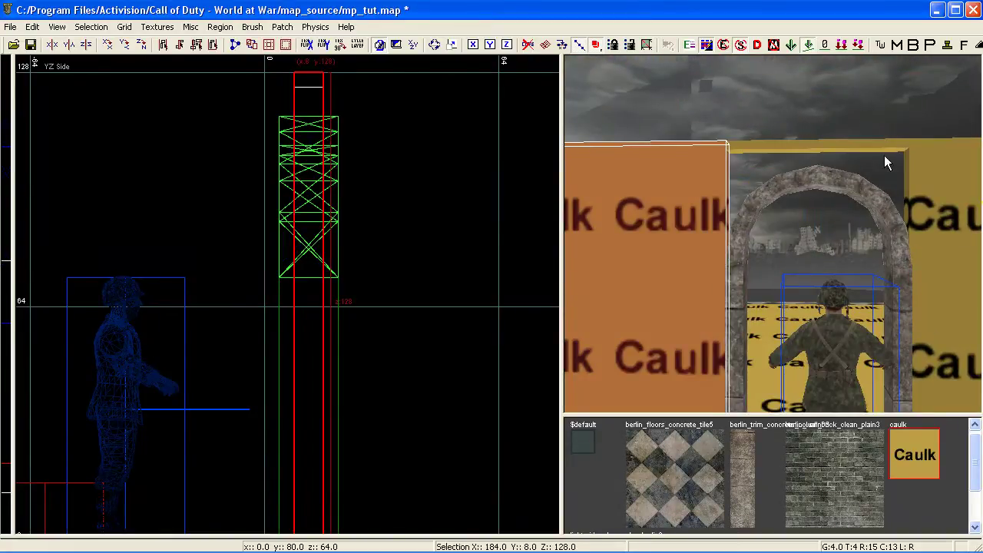
{"action": "left_click", "coordinate": [909, 206], "text": "shift"}
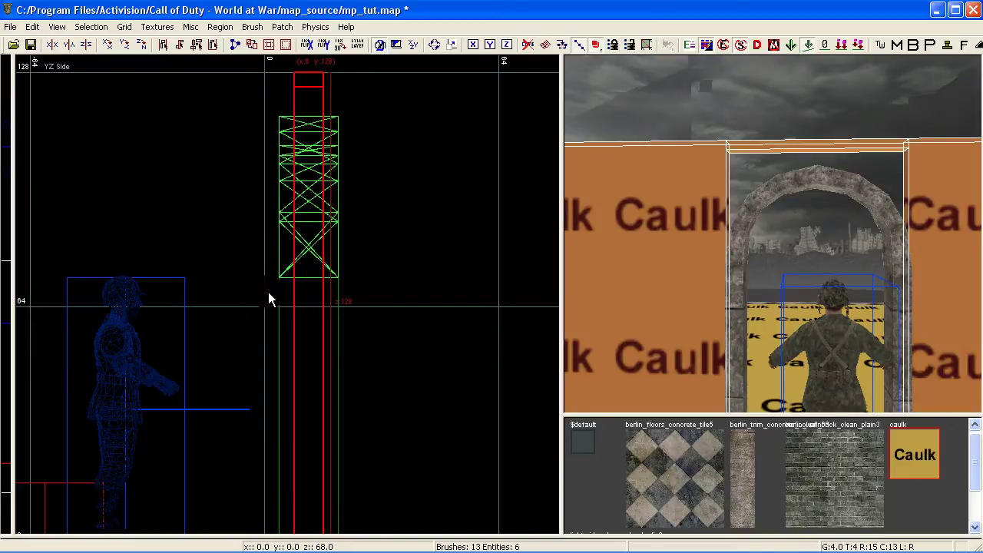
{"action": "scroll", "coordinate": [291, 297], "scroll_direction": "down", "scroll_amount": 2}
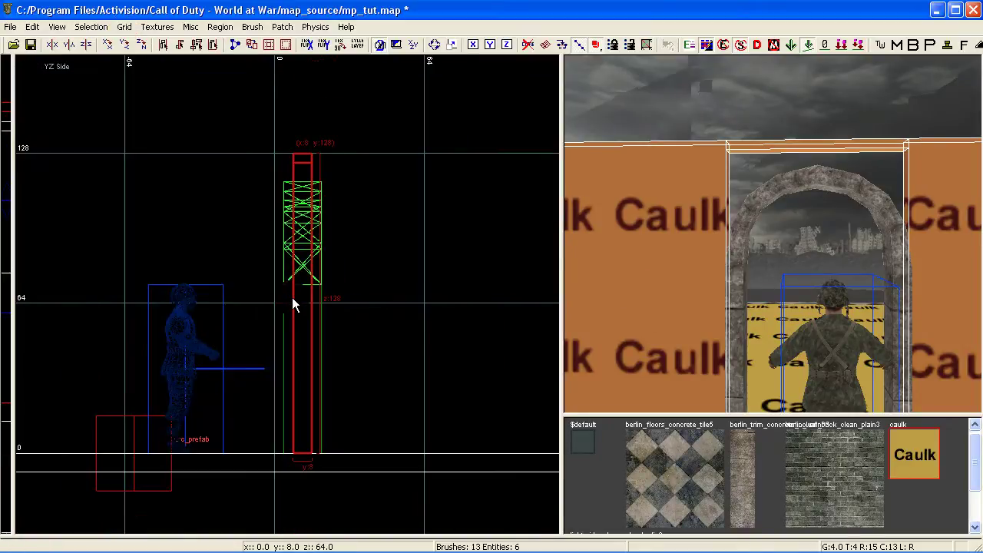
{"action": "key", "text": "ctrl+Tab"}
{"action": "right_click_drag", "start_coordinate": [293, 297], "coordinate": [297, 296]}
{"action": "key", "text": "Escape"}
Apply the clean brick texture to the front faces of the three wall brushes.
{"action": "right_click_drag", "start_coordinate": [689, 276], "coordinate": [691, 255]}
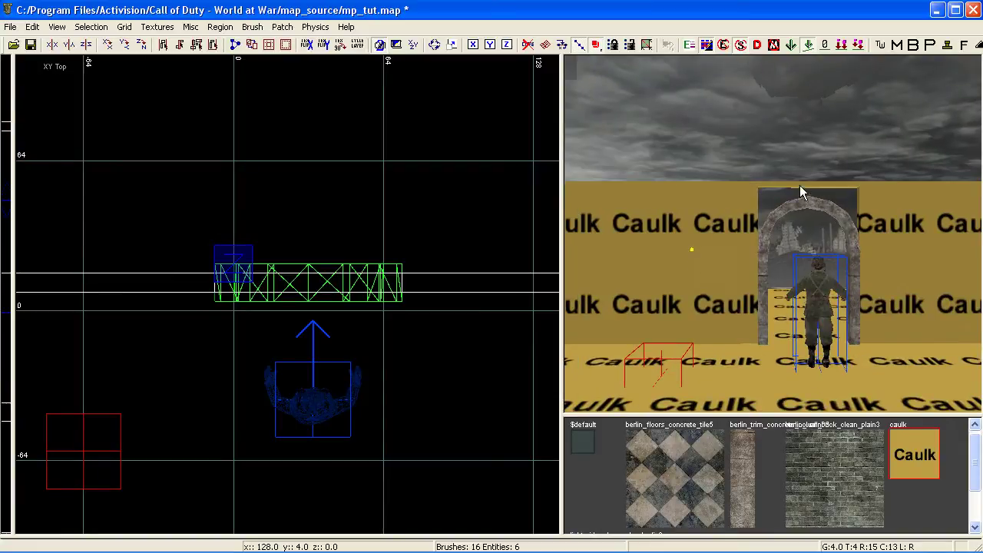
{"action": "left_click", "coordinate": [691, 249], "text": "ctrl+shift"}
{"action": "left_click", "coordinate": [798, 185], "text": "ctrl+shift"}
{"action": "left_click", "coordinate": [879, 311], "text": "ctrl+shift"}
{"action": "left_click", "coordinate": [819, 467]}
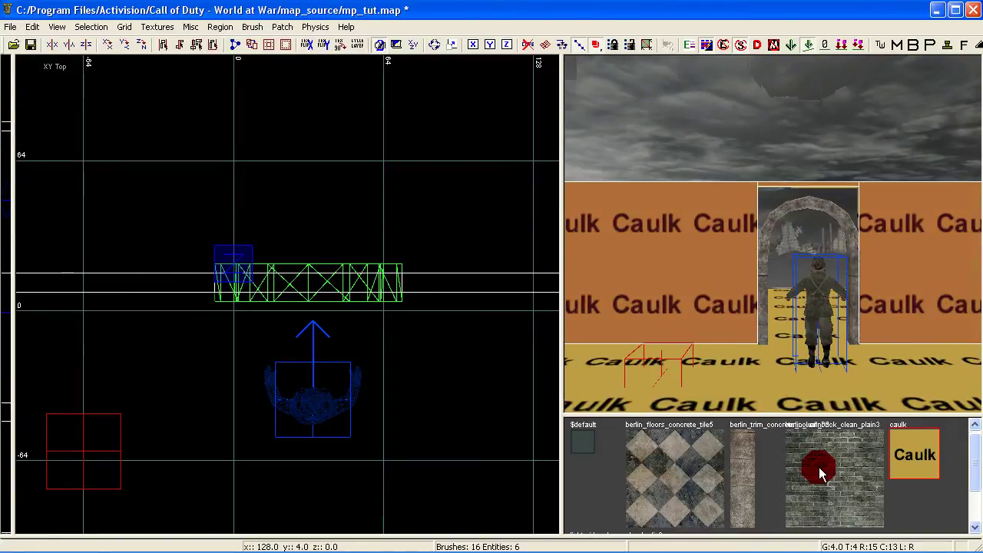
Create a brick brush 80 units wide, 8 deep and 52 high across the arch's curved upper part, directly beneath the bridging brush.
{"action": "key", "text": "Escape"}
{"action": "right_click_drag", "start_coordinate": [778, 315], "coordinate": [777, 289]}
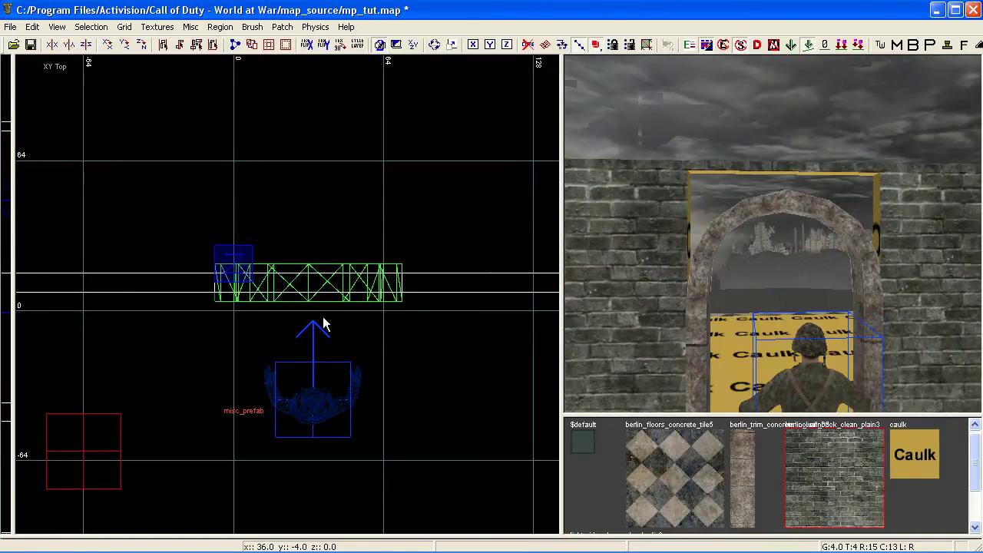
{"action": "key", "text": "ctrl+Tab"}
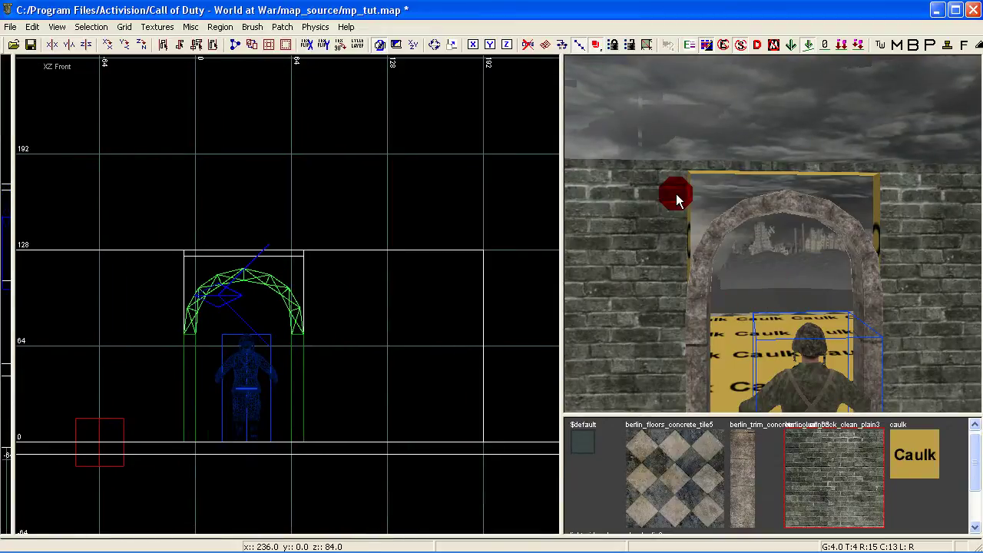
{"action": "scroll", "coordinate": [266, 305], "scroll_direction": "up", "scroll_amount": 3}
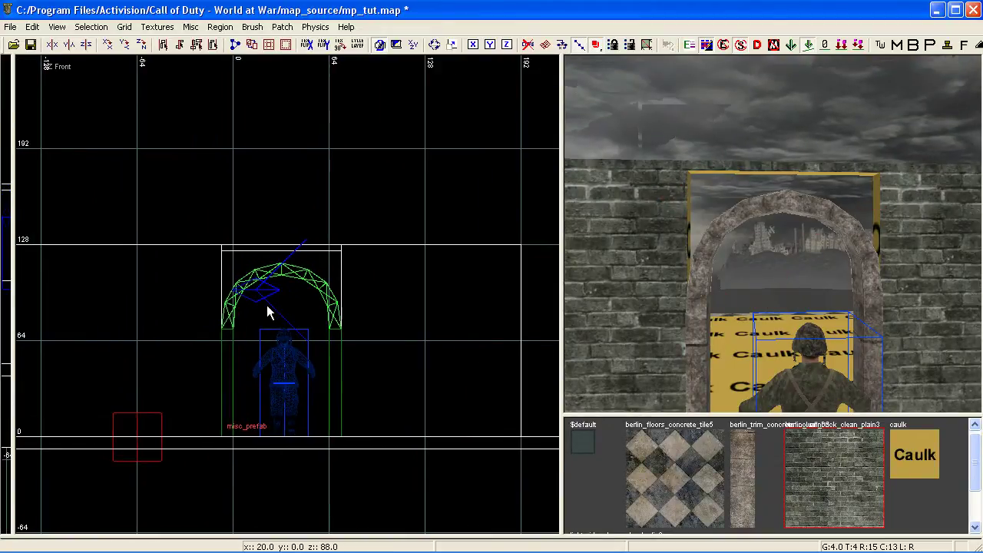
{"action": "left_click_drag", "start_coordinate": [175, 217], "coordinate": [364, 338]}
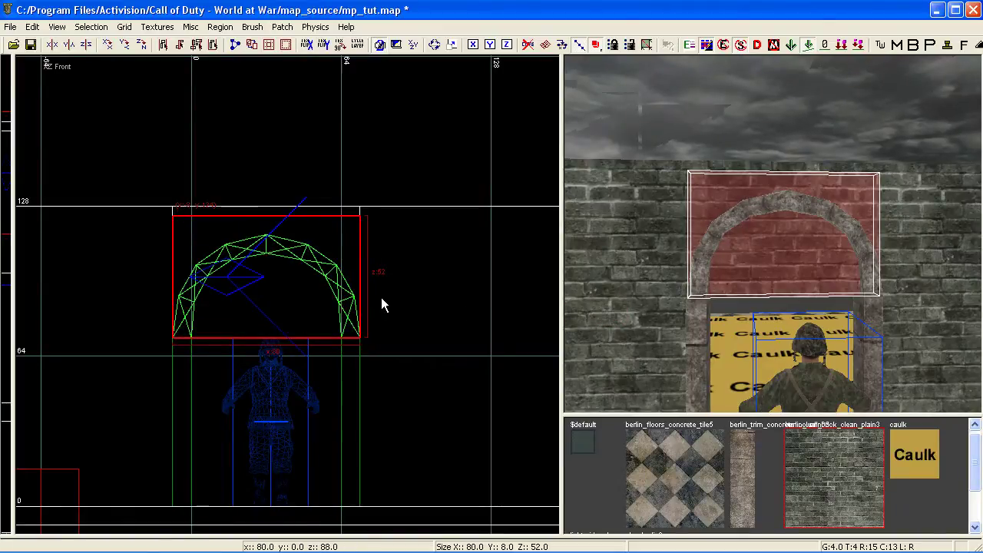
{"action": "scroll", "coordinate": [285, 290], "scroll_direction": "up", "scroll_amount": 2}
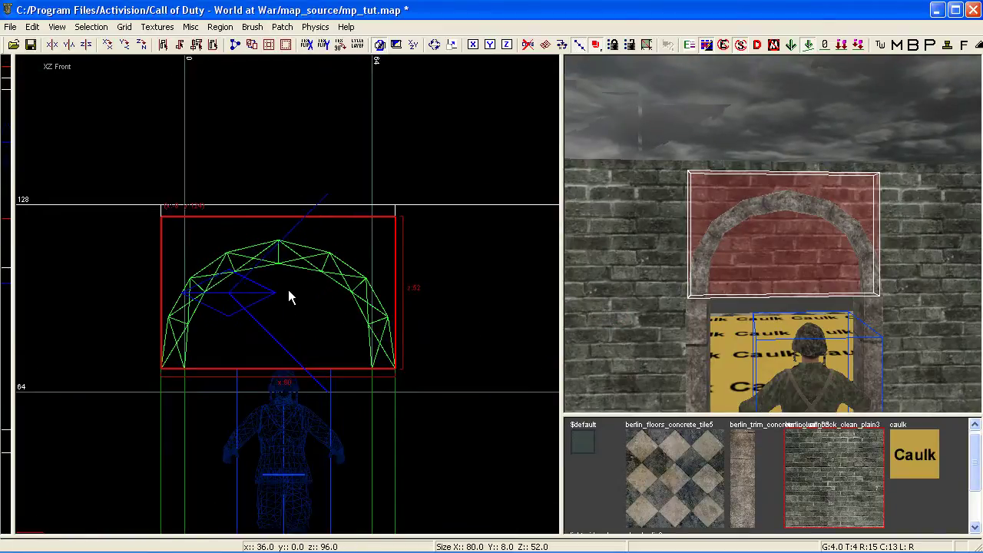
Try splitting the brick brush over the arch with a vertical clip at about x 4, and undo the split.
{"action": "key", "text": "x"}
{"action": "left_click", "coordinate": [192, 219]}
{"action": "left_click", "coordinate": [196, 257]}
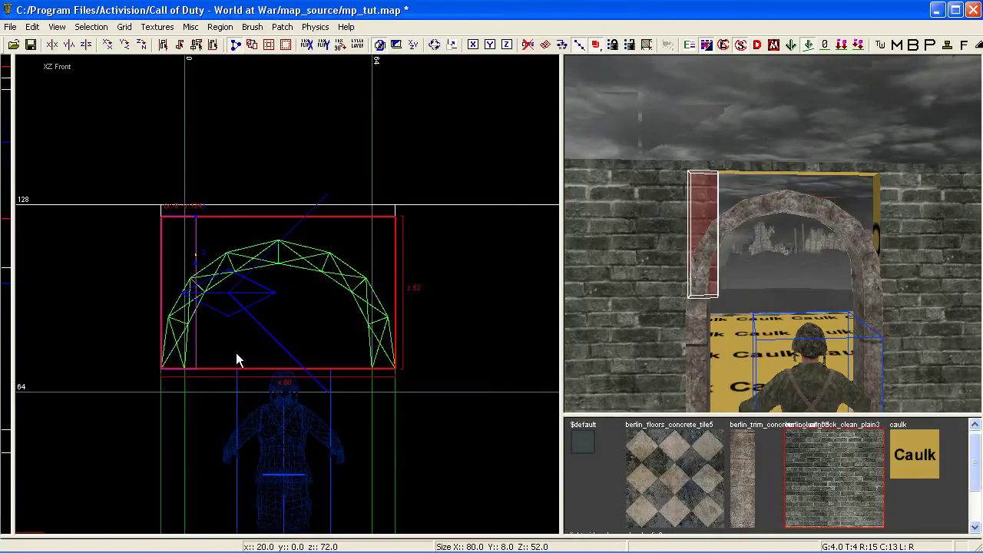
{"action": "key", "text": "shift+Return"}
{"action": "key", "text": "x"}
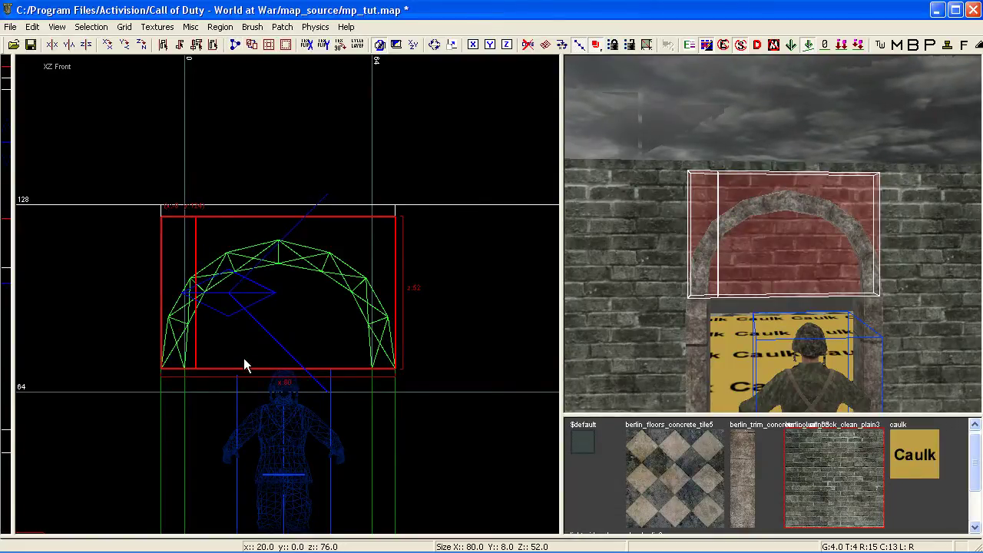
{"action": "key", "text": "Escape"}
{"action": "left_click", "coordinate": [173, 338], "text": "shift"}
{"action": "key", "text": "Escape"}
{"action": "left_click", "coordinate": [705, 214], "text": "shift"}
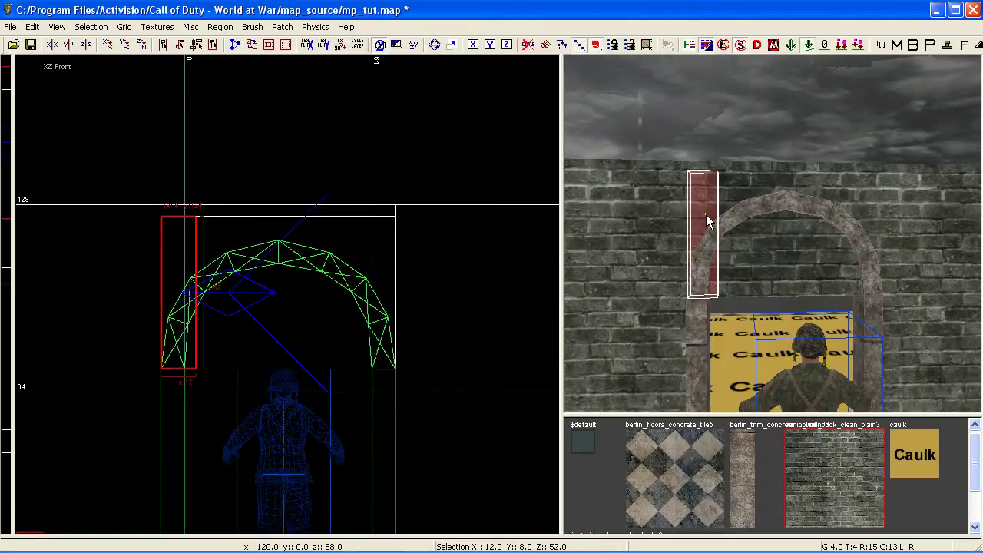
{"action": "scroll", "coordinate": [141, 401], "scroll_direction": "up", "scroll_amount": 2}
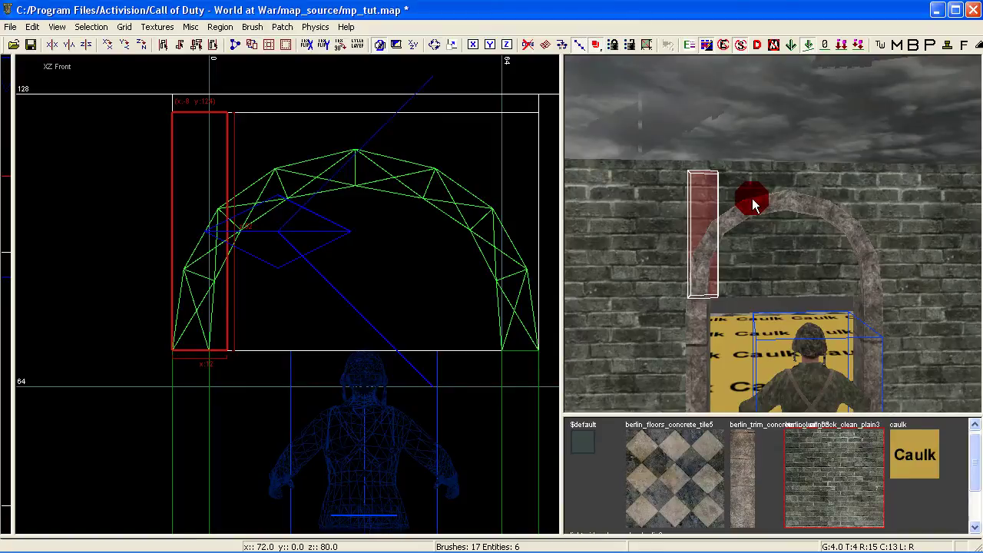
{"action": "key", "text": "ctrl+z"}
{"action": "key", "text": "Escape"}
Convert the brick brush over the arch into a simple terrain patch.
{"action": "left_click", "coordinate": [731, 205], "text": "shift"}
{"action": "right_click_drag", "start_coordinate": [359, 265], "coordinate": [353, 264]}
{"action": "left_click", "coordinate": [282, 27]}
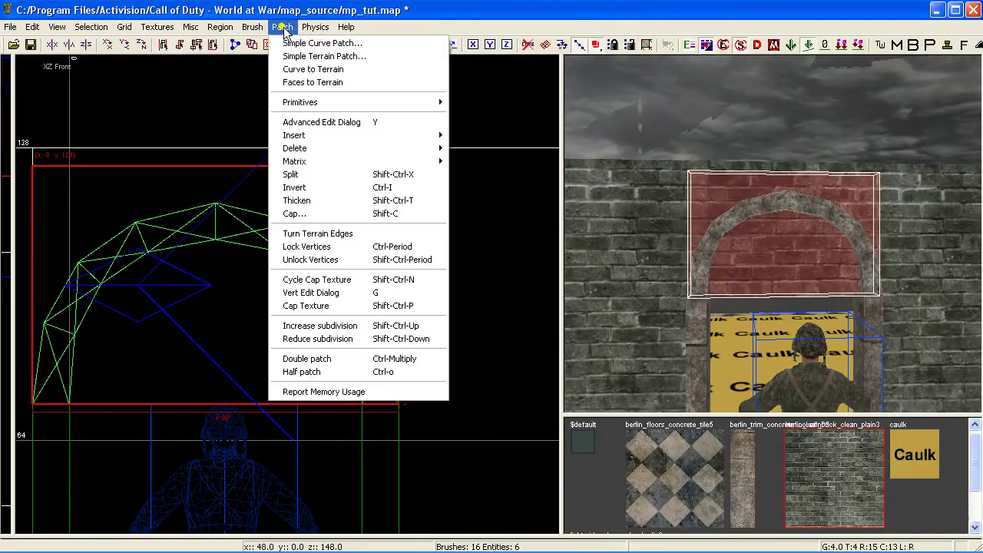
{"action": "left_click", "coordinate": [307, 56]}
{"action": "left_click", "coordinate": [544, 270]}
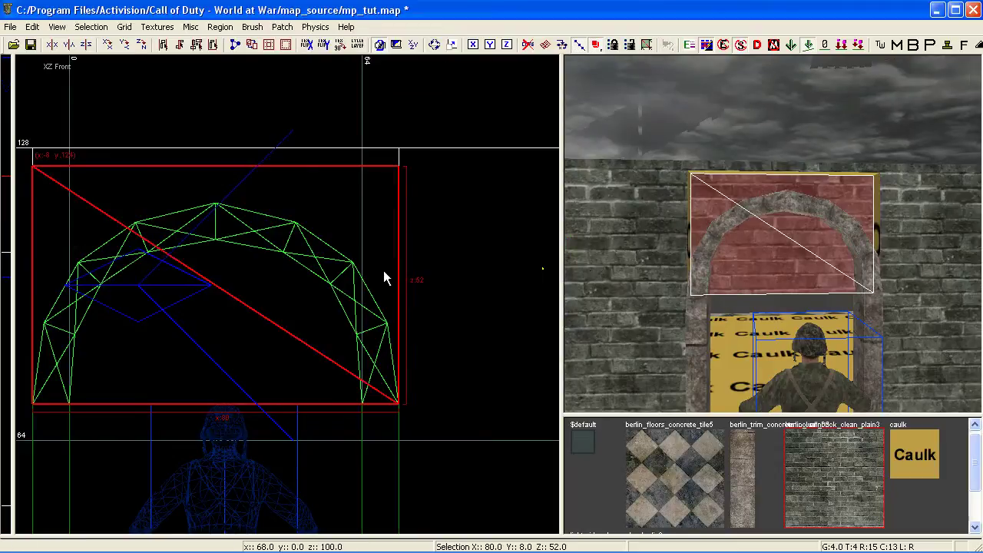
Split the terrain patch into four vertical sections by adding three vertex columns between its ends.
{"action": "scroll", "coordinate": [383, 272], "scroll_direction": "down", "scroll_amount": 1}
{"action": "right_click_drag", "start_coordinate": [384, 272], "coordinate": [425, 262]}
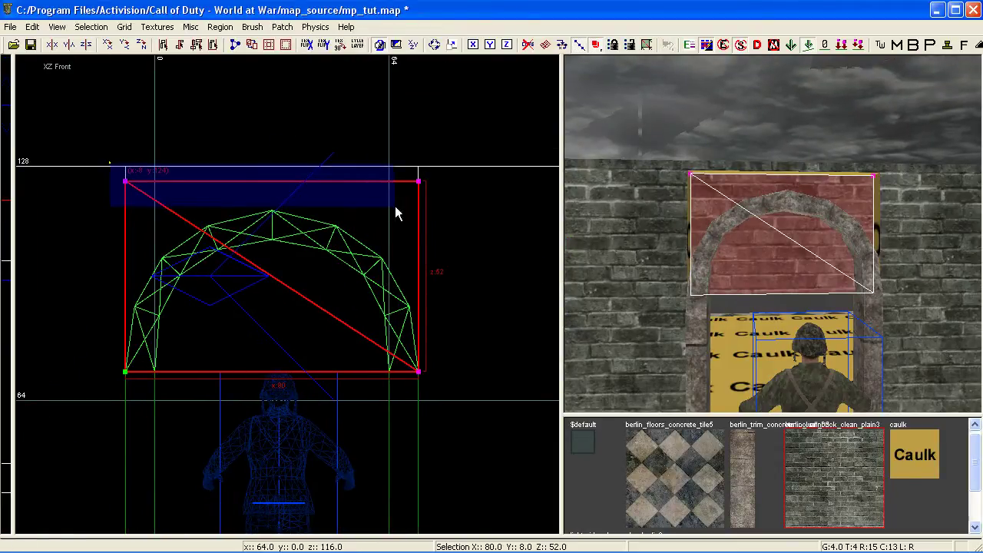
{"action": "left_click_drag", "start_coordinate": [444, 214], "coordinate": [444, 212]}
{"action": "key", "text": "shift+x"}
{"action": "key", "text": "shift+x"}
{"action": "left_click_drag", "start_coordinate": [255, 164], "coordinate": [279, 177]}
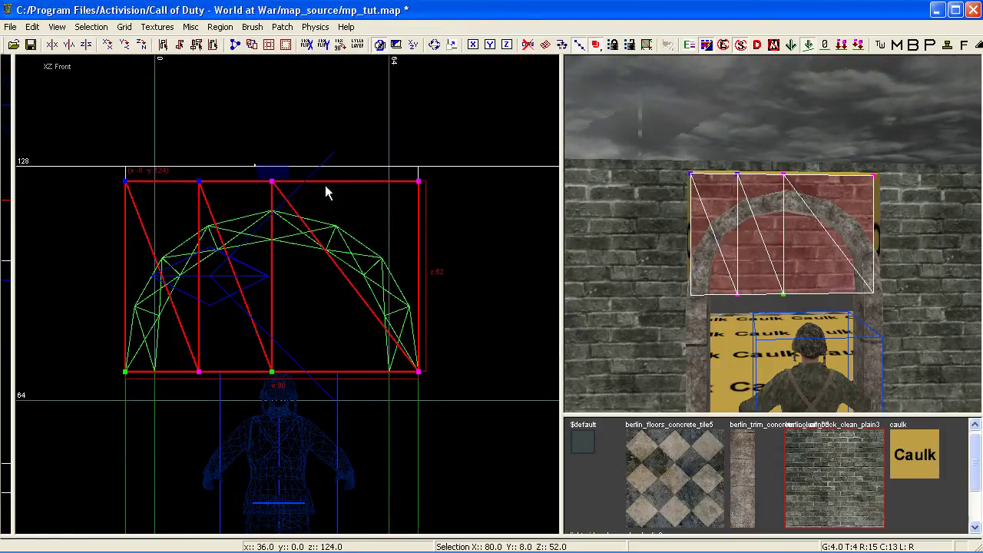
{"action": "key", "text": "shift+x"}
Move the patch's two intermediate vertex columns outward to x 8 and x 56.
{"action": "right_click_drag", "start_coordinate": [302, 309], "coordinate": [336, 294]}
{"action": "left_click_drag", "start_coordinate": [205, 163], "coordinate": [218, 351]}
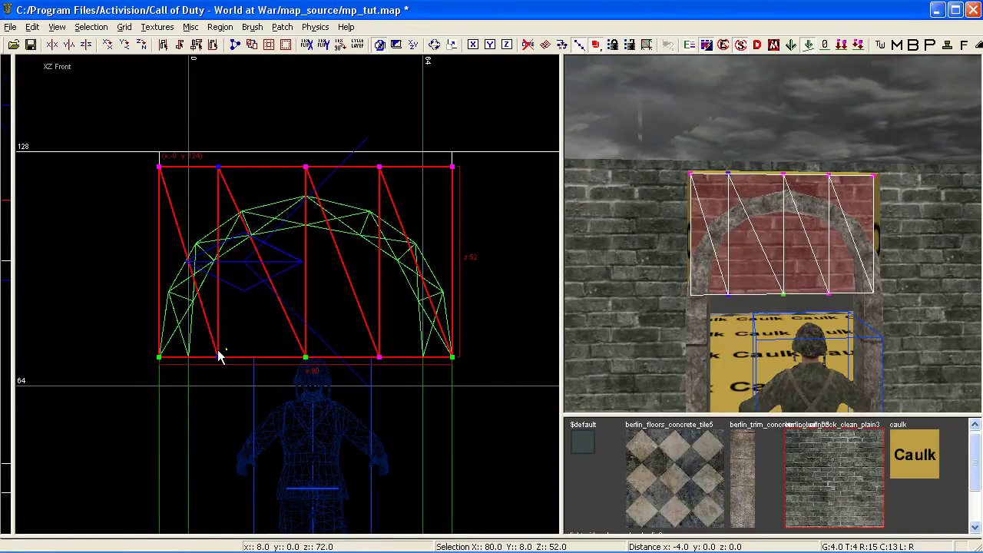
{"action": "left_click_drag", "start_coordinate": [376, 356], "coordinate": [389, 356]}
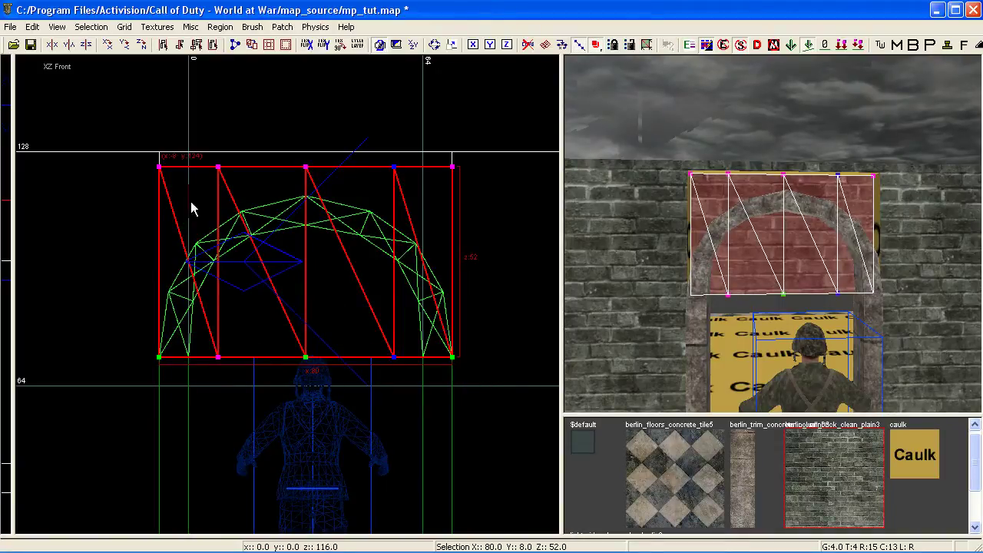
Raise the patch's lower inner vertices to follow the arch, the centre one to about z 112 and its neighbours to about z 104.
{"action": "left_click_drag", "start_coordinate": [195, 303], "coordinate": [219, 238]}
{"action": "left_click_drag", "start_coordinate": [324, 390], "coordinate": [311, 221]}
{"action": "left_click_drag", "start_coordinate": [395, 342], "coordinate": [399, 228]}
{"action": "scroll", "coordinate": [214, 284], "scroll_direction": "up", "scroll_amount": 3}
{"action": "right_click_drag", "start_coordinate": [236, 281], "coordinate": [136, 271]}
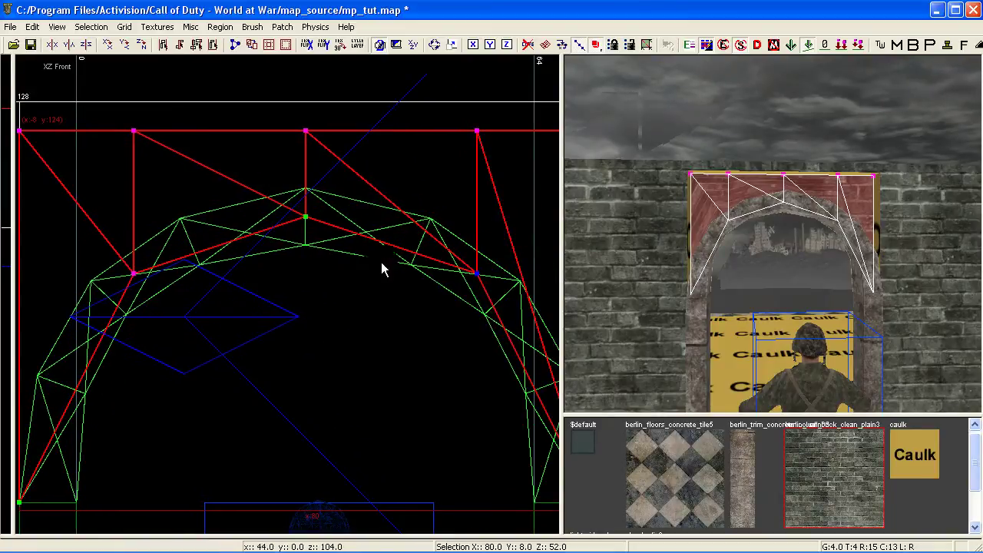
Apply caulk to the patch above the arch and move it flush with the wall's front face at y 8.
{"action": "right_click_drag", "start_coordinate": [771, 257], "coordinate": [770, 215]}
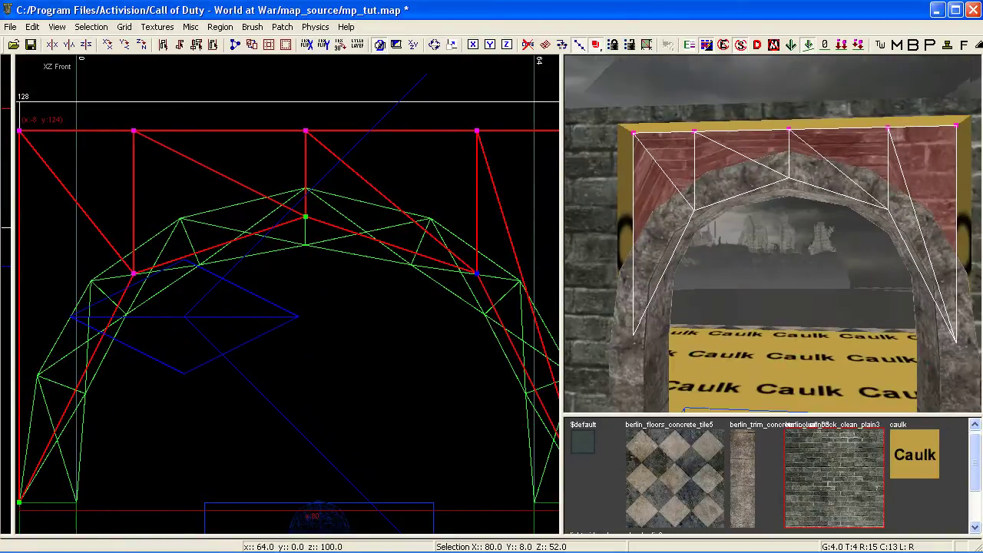
{"action": "left_click", "coordinate": [896, 423]}
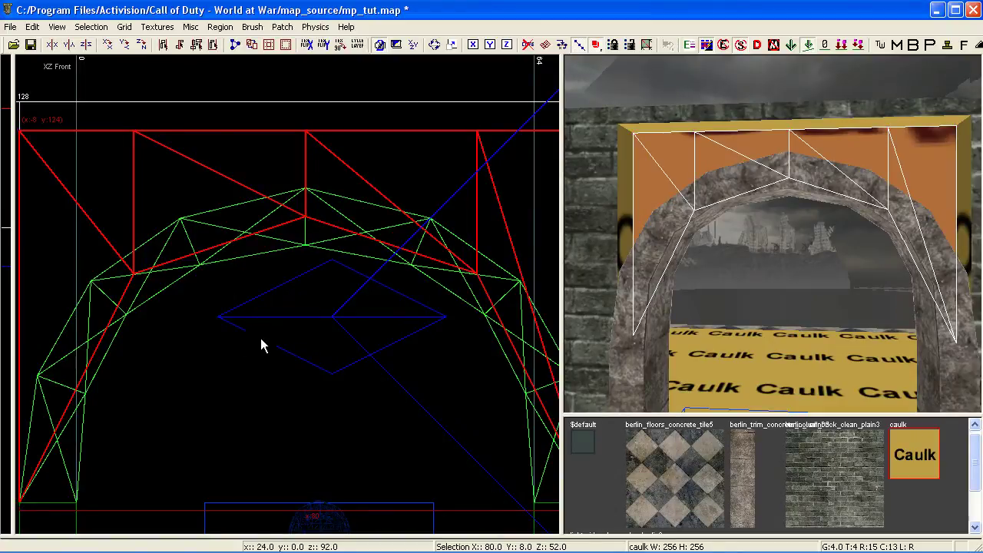
{"action": "scroll", "coordinate": [261, 338], "scroll_direction": "down", "scroll_amount": 4}
{"action": "key", "text": "ctrl+Tab"}
{"action": "scroll", "coordinate": [276, 324], "scroll_direction": "up", "scroll_amount": 2}
{"action": "left_click_drag", "start_coordinate": [298, 321], "coordinate": [273, 321]}
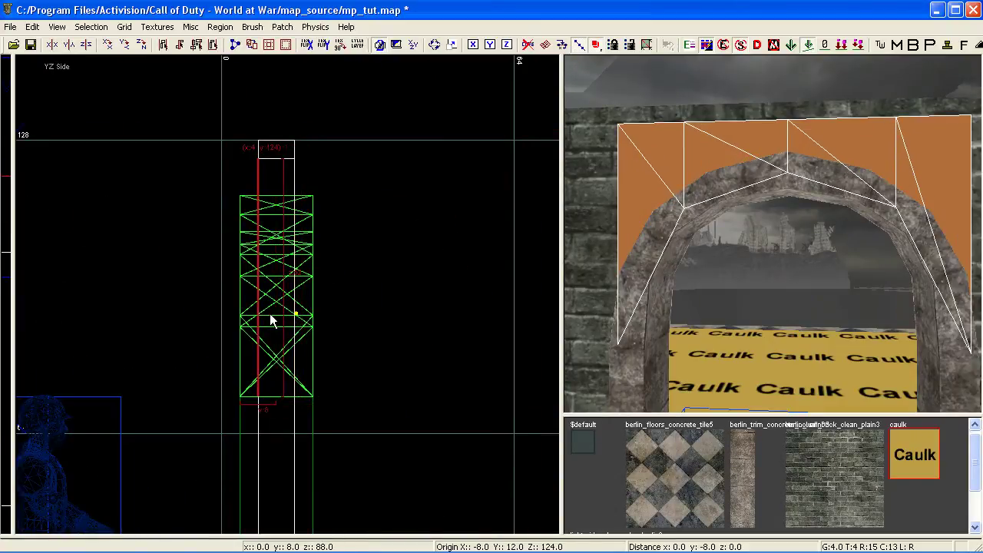
Apply the berlin_wall_brick_clean_plain3 texture to the front patch above the arch.
{"action": "right_click_drag", "start_coordinate": [668, 289], "coordinate": [705, 286]}
{"action": "key", "text": "Escape"}
{"action": "left_click", "coordinate": [725, 198], "text": "shift"}
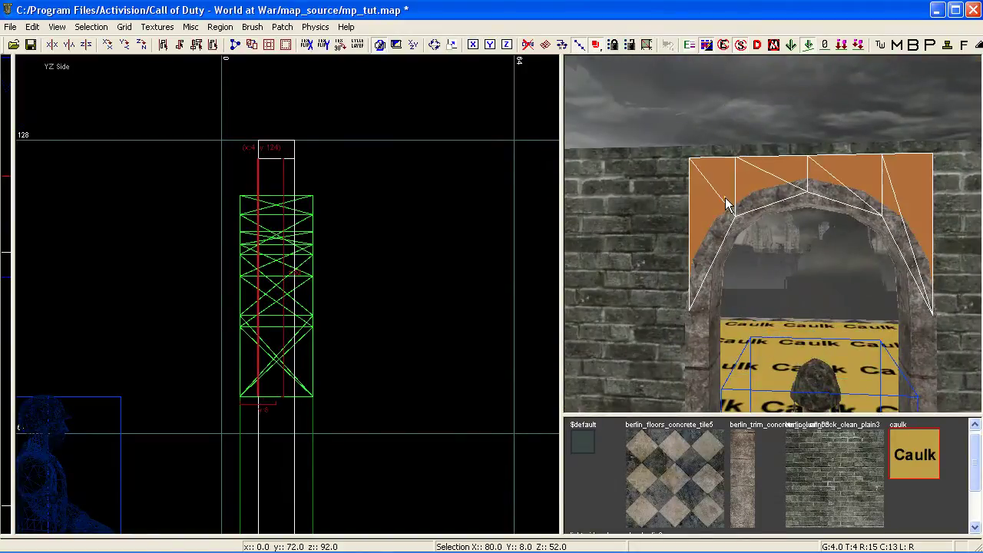
{"action": "left_click", "coordinate": [849, 480]}
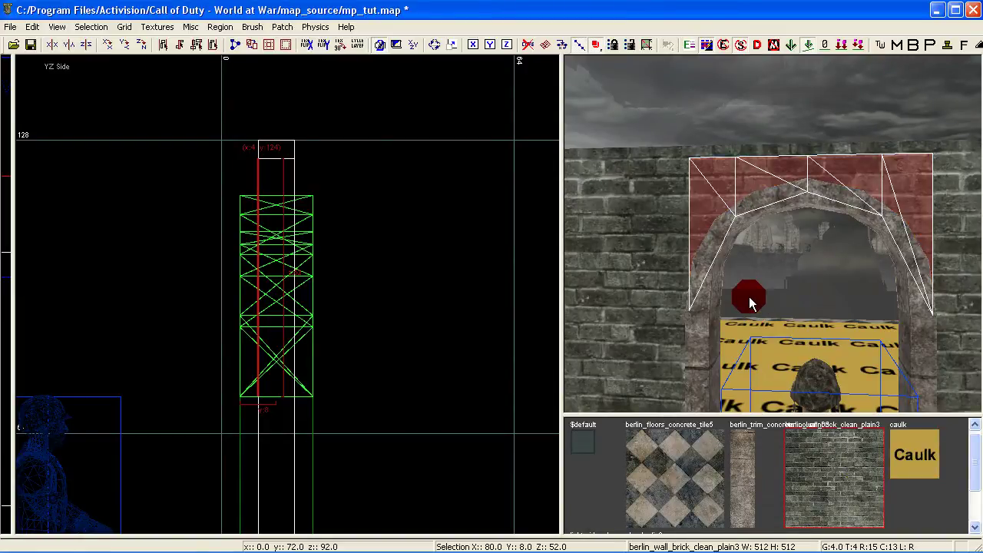
Map the front patch's brick texture with the surface inspector's Lmap option and check its seam against the neighbouring wall.
{"action": "key", "text": "s"}
{"action": "left_click", "coordinate": [395, 284]}
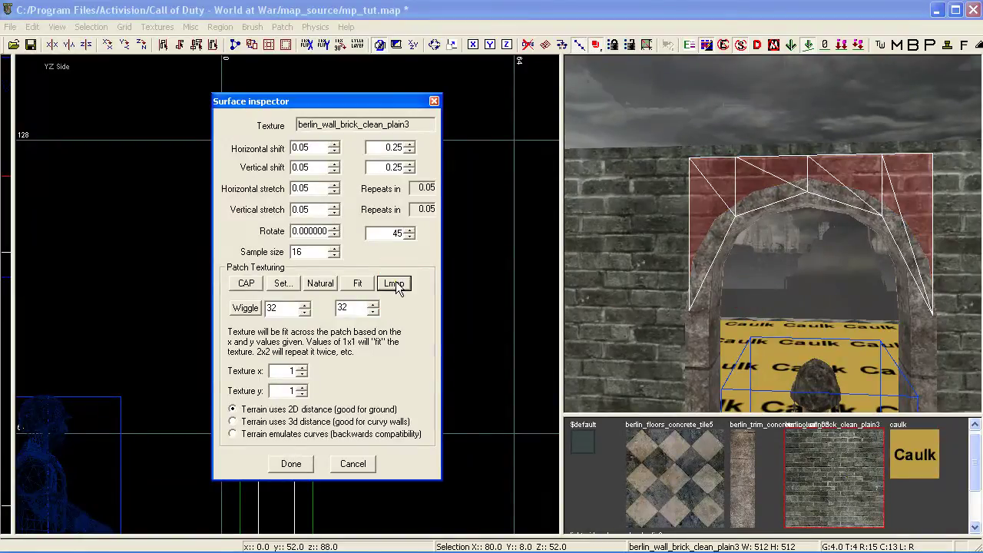
{"action": "left_click", "coordinate": [299, 460]}
{"action": "key", "text": "Escape"}
{"action": "mouse_move", "coordinate": [752, 261]}
{"action": "right_mouse_down"}
{"action": "mouse_move", "coordinate": [737, 249]}
{"action": "mouse_move", "coordinate": [767, 246]}
{"action": "mouse_move", "coordinate": [745, 246]}
{"action": "mouse_move", "coordinate": [749, 226]}
{"action": "mouse_move", "coordinate": [775, 207]}
{"action": "mouse_move", "coordinate": [821, 219]}
{"action": "mouse_move", "coordinate": [825, 230]}
{"action": "mouse_move", "coordinate": [798, 262]}
{"action": "mouse_move", "coordinate": [775, 223]}
{"action": "mouse_move", "coordinate": [791, 207]}
{"action": "mouse_move", "coordinate": [749, 298]}
{"action": "right_mouse_up"}
{"action": "left_click", "coordinate": [651, 201], "text": "shift"}
{"action": "left_click", "coordinate": [833, 231], "text": "shift"}
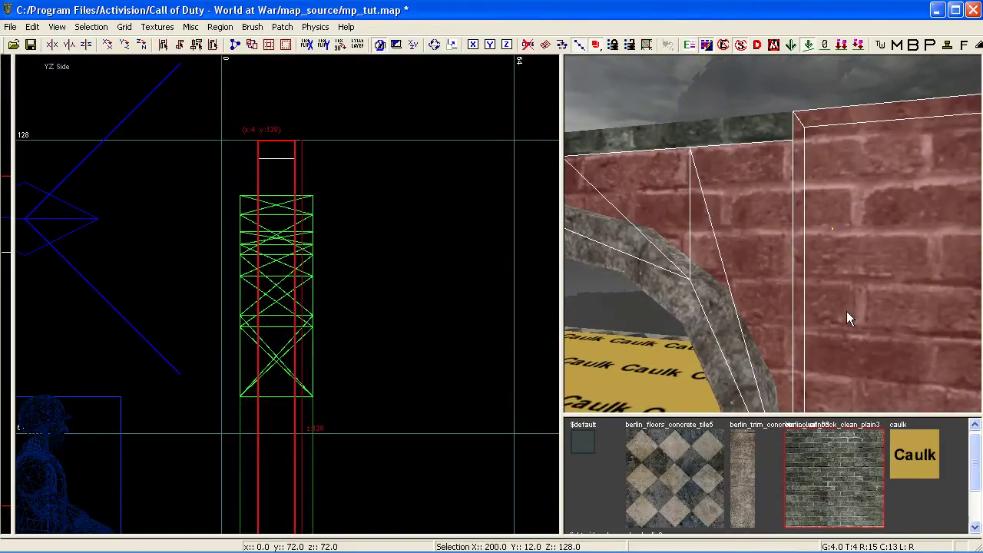
{"action": "key", "text": "Escape"}
{"action": "right_click_drag", "start_coordinate": [846, 311], "coordinate": [771, 242]}
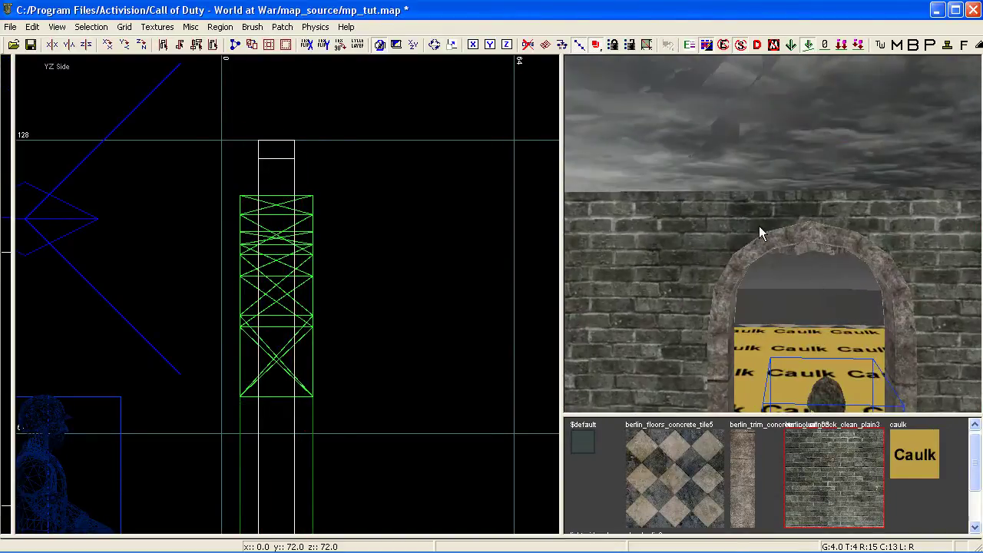
Duplicate the front patch, place the copy flush with the wall's back face at y 16, and invert it to face backwards.
{"action": "scroll", "coordinate": [314, 270], "scroll_direction": "up", "scroll_amount": 1}
{"action": "key", "text": "space"}
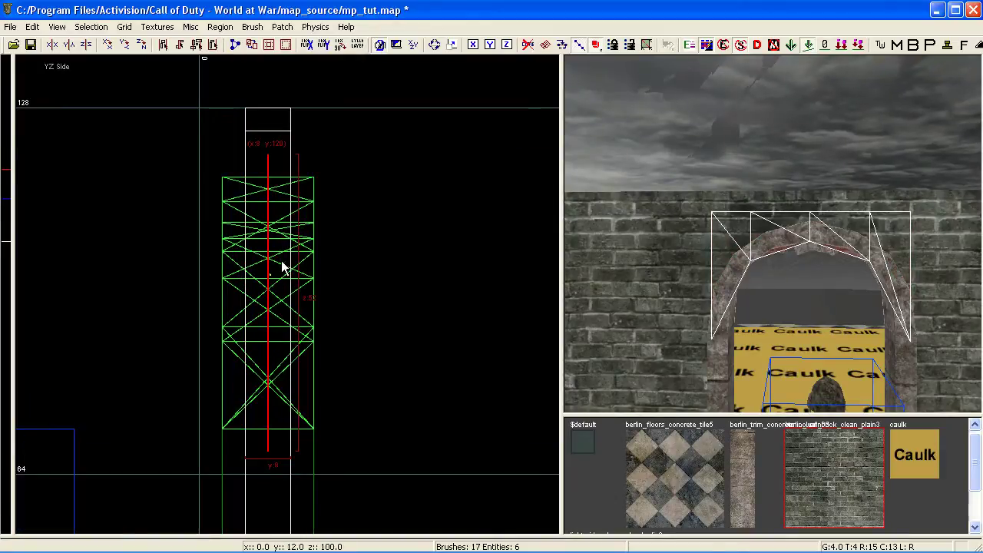
{"action": "right_click_drag", "start_coordinate": [691, 295], "coordinate": [781, 306]}
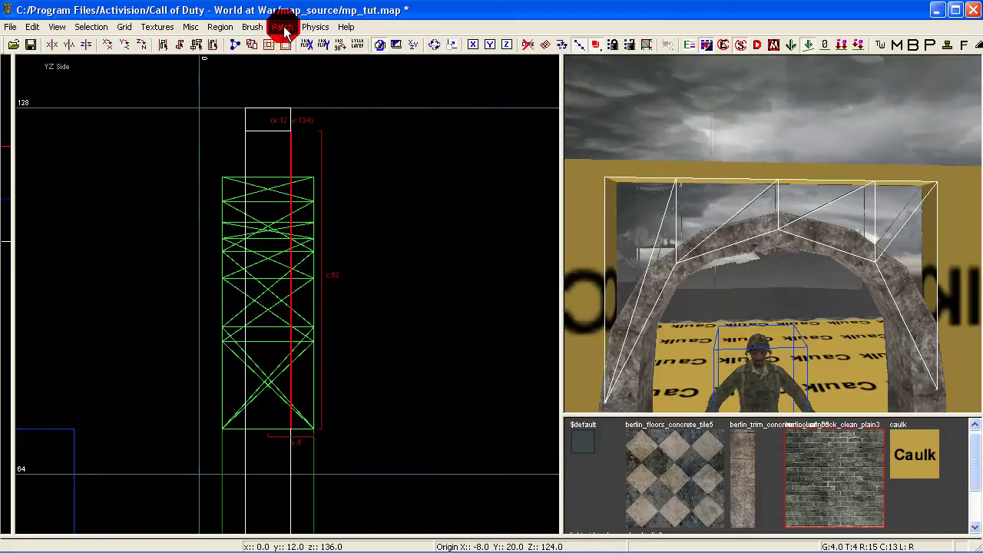
{"action": "left_click", "coordinate": [284, 28]}
{"action": "left_click", "coordinate": [338, 187]}
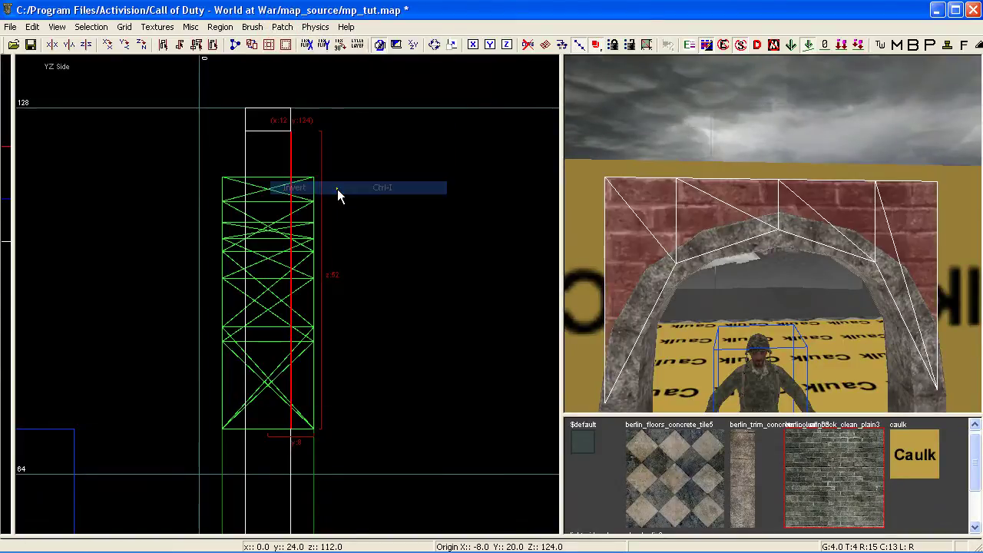
{"action": "right_click_drag", "start_coordinate": [793, 317], "coordinate": [765, 317]}
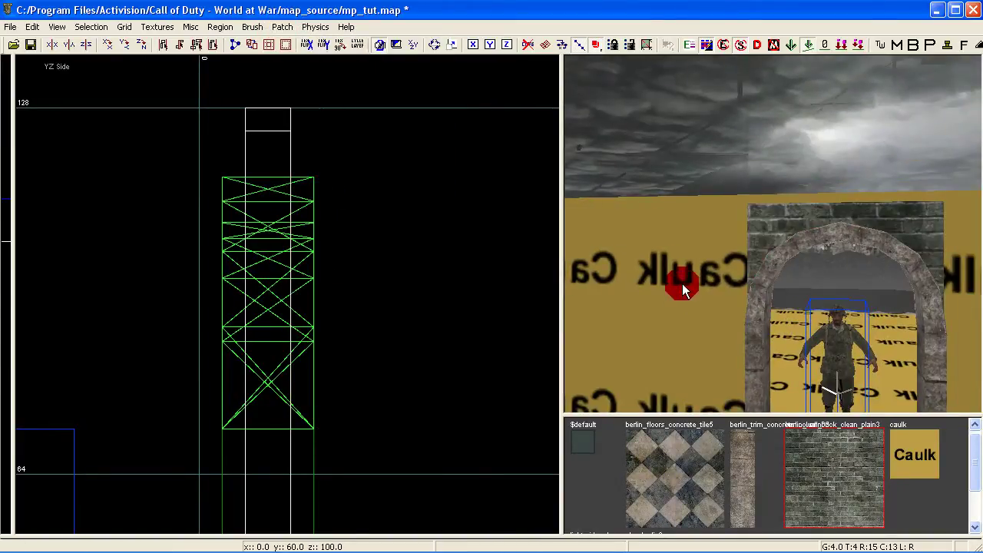
Apply the interior wall texture berlin_wall_plaster_red_yellow to the back faces of the wall brushes and the rear patch.
{"action": "left_click", "coordinate": [957, 220], "text": "shift"}
{"action": "mouse_move", "coordinate": [957, 221]}
{"action": "right_mouse_down"}
{"action": "mouse_move", "coordinate": [960, 208]}
{"action": "mouse_move", "coordinate": [950, 243]}
{"action": "right_mouse_up"}
{"action": "left_click", "coordinate": [854, 472]}
{"action": "right_click_drag", "start_coordinate": [853, 472], "coordinate": [841, 471]}
{"action": "right_click_drag", "start_coordinate": [745, 494], "coordinate": [740, 494]}
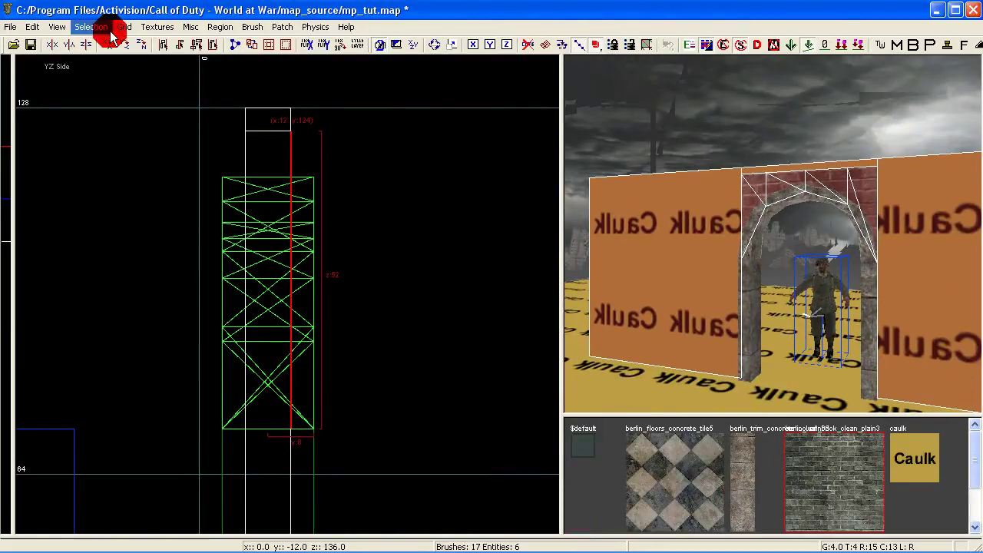
{"action": "left_click", "coordinate": [157, 26]}
{"action": "left_click", "coordinate": [235, 215]}
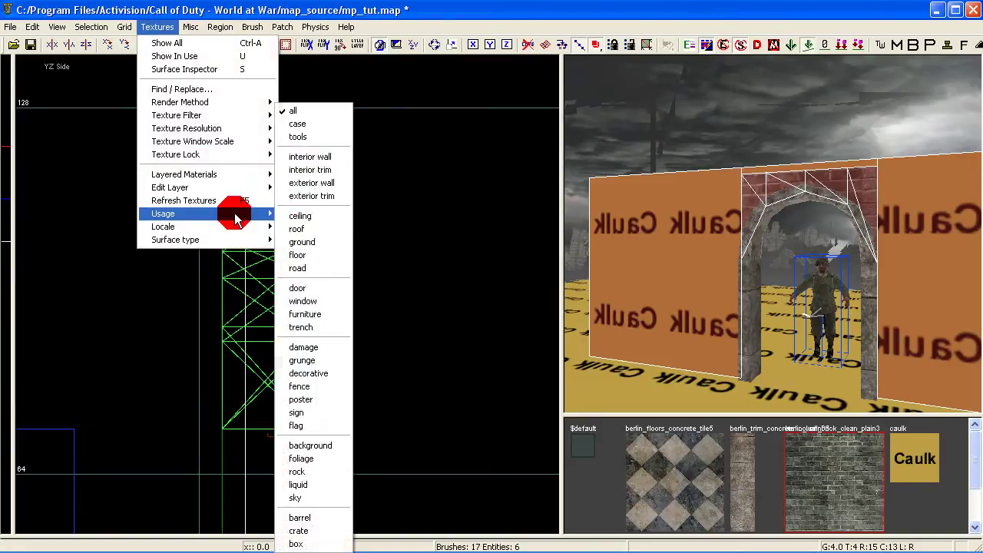
{"action": "left_click", "coordinate": [308, 159]}
{"action": "right_click_drag", "start_coordinate": [785, 464], "coordinate": [824, 465]}
{"action": "left_click", "coordinate": [824, 464]}
{"action": "key", "text": "Escape"}
Examine the textured wall and its archway from different sides.
{"action": "right_click_drag", "start_coordinate": [761, 322], "coordinate": [761, 320]}
{"action": "key", "text": "ctrl+Tab"}
{"action": "key", "text": "ctrl+Tab"}
{"action": "scroll", "coordinate": [308, 342], "scroll_direction": "down", "scroll_amount": 5}
{"action": "right_click_drag", "start_coordinate": [308, 342], "coordinate": [504, 316]}
{"action": "scroll", "coordinate": [268, 334], "scroll_direction": "down", "scroll_amount": 1}
{"action": "scroll", "coordinate": [267, 333], "scroll_direction": "down", "scroll_amount": 2}
{"action": "right_click_drag", "start_coordinate": [268, 334], "coordinate": [277, 328]}
{"action": "scroll", "coordinate": [269, 331], "scroll_direction": "up", "scroll_amount": 2}
{"action": "right_click_drag", "start_coordinate": [676, 256], "coordinate": [825, 301]}
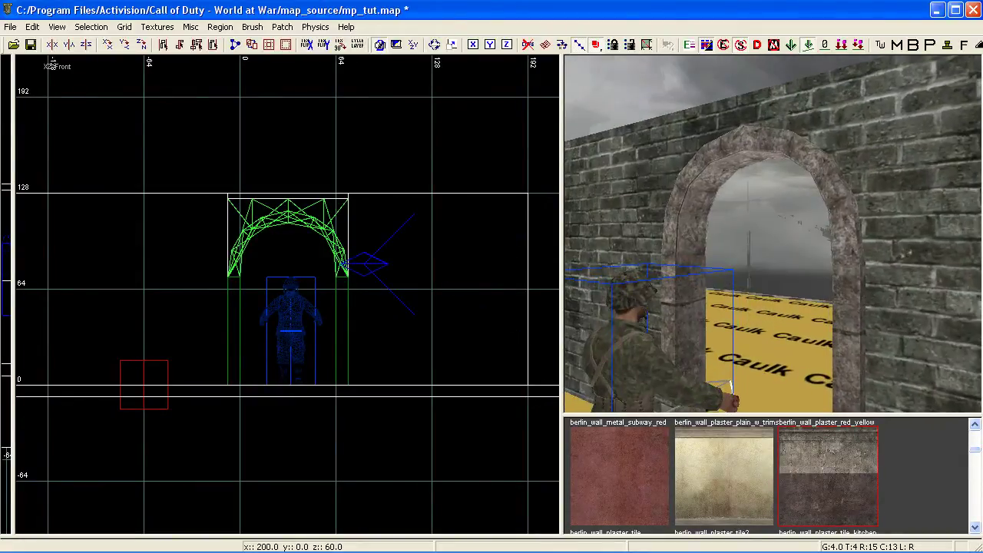
Open the archway prefab arche_4 for editing.
{"action": "left_click", "coordinate": [848, 265], "text": "shift"}
{"action": "right_click", "coordinate": [411, 139]}
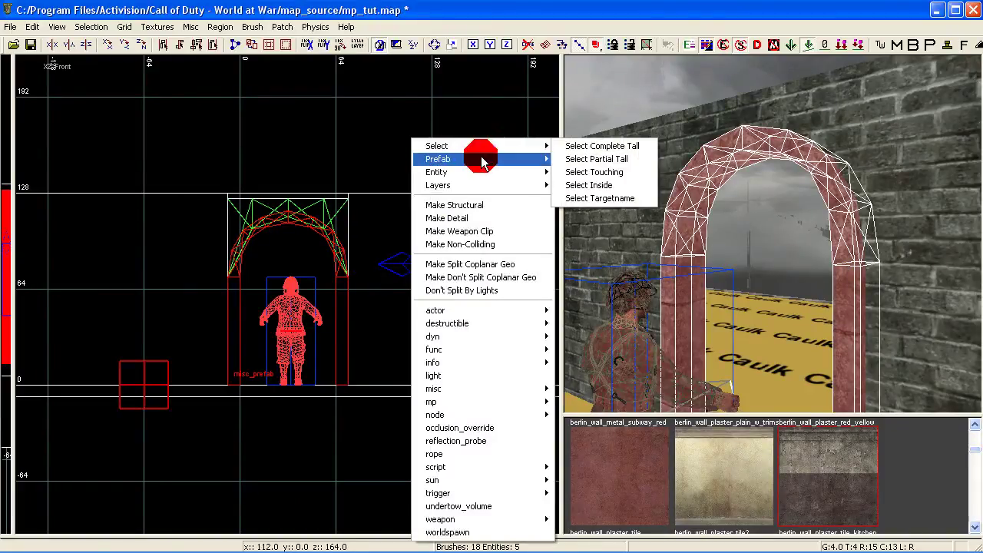
{"action": "left_click", "coordinate": [592, 162]}
Switch the prefab's display to the lightmap layer and examine the lightmap squares on the arch and its pillars.
{"action": "mouse_move", "coordinate": [768, 311]}
{"action": "right_mouse_down"}
{"action": "mouse_move", "coordinate": [769, 296]}
{"action": "mouse_move", "coordinate": [769, 312]}
{"action": "right_mouse_up"}
{"action": "right_click_drag", "start_coordinate": [549, 269], "coordinate": [401, 286]}
{"action": "right_click_drag", "start_coordinate": [737, 269], "coordinate": [762, 247]}
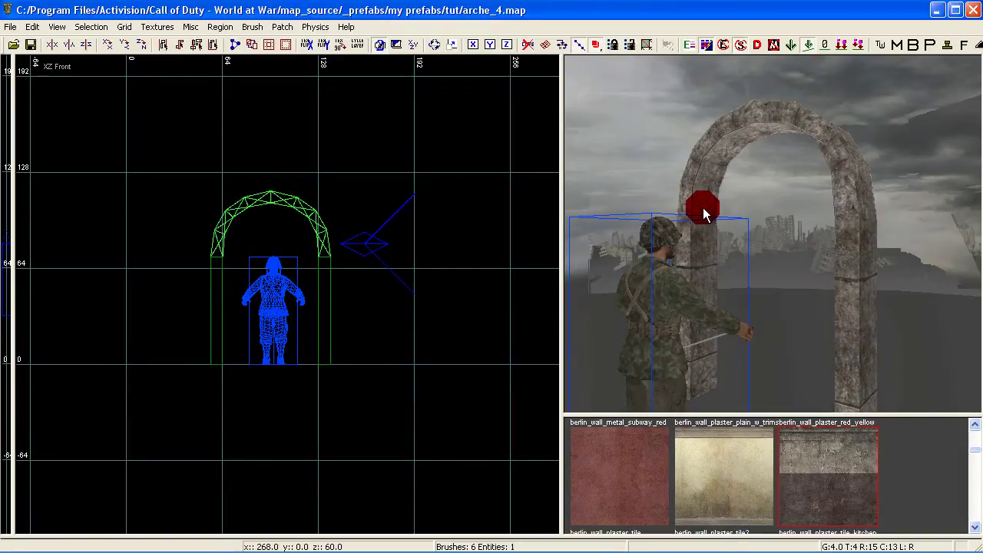
{"action": "key", "text": "m"}
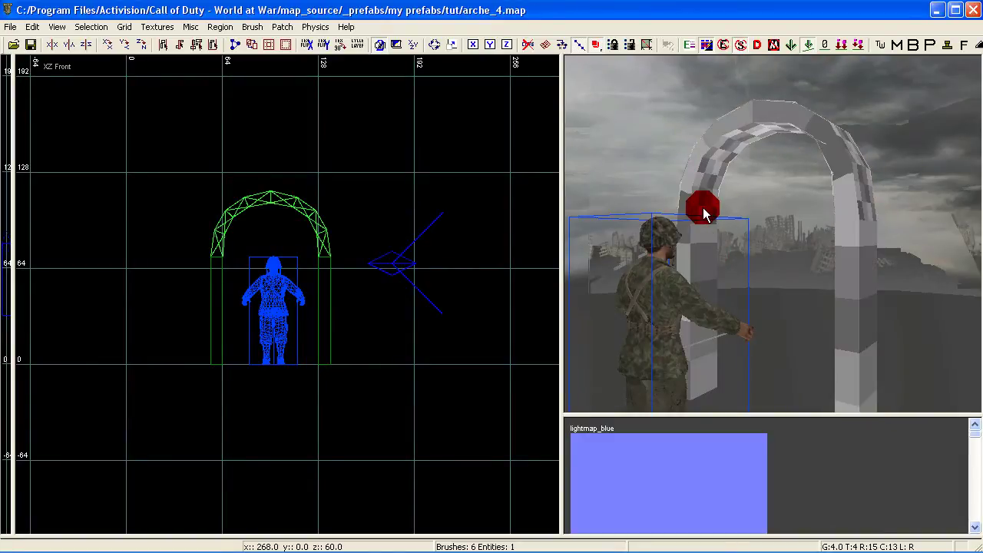
{"action": "right_click_drag", "start_coordinate": [677, 214], "coordinate": [697, 227]}
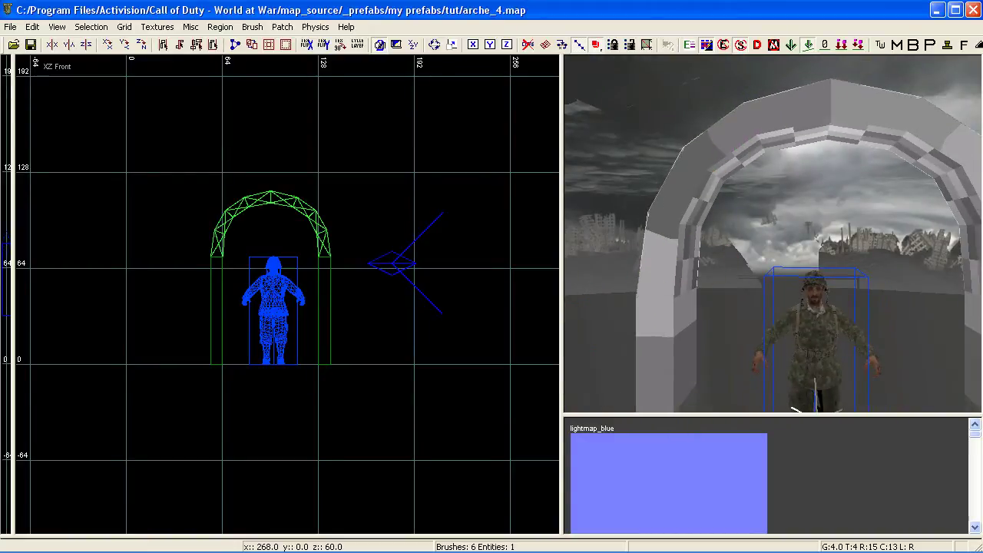
Apply Natural patch texturing to the lightmap of the arch's inner curve patch.
{"action": "right_click_drag", "start_coordinate": [820, 152], "coordinate": [820, 166]}
{"action": "right_click_drag", "start_coordinate": [754, 269], "coordinate": [754, 263]}
{"action": "right_click_drag", "start_coordinate": [797, 227], "coordinate": [796, 229]}
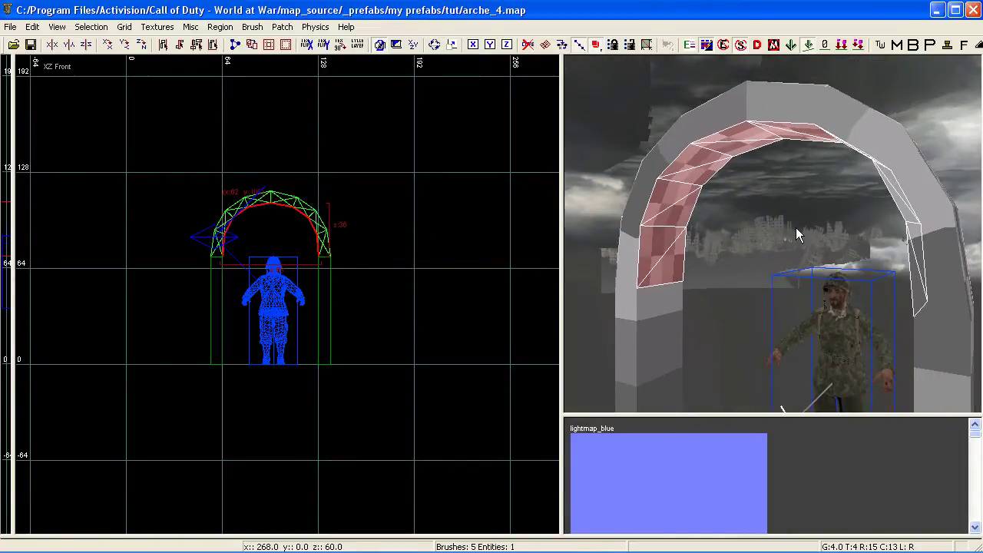
{"action": "key", "text": "s"}
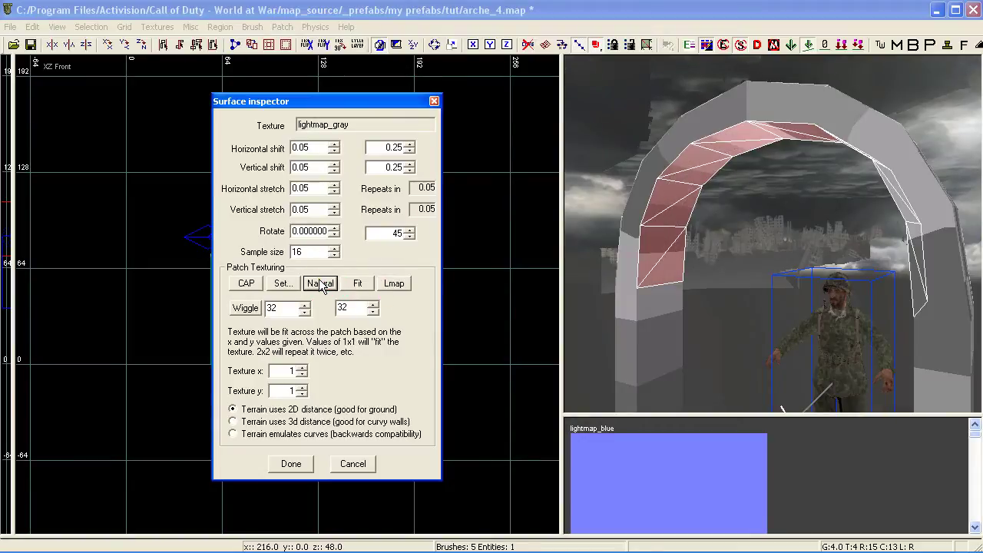
{"action": "left_click", "coordinate": [292, 462]}
{"action": "key", "text": "Escape"}
Realign the lightmap on the arch's outer curve patch with Natural patch texturing.
{"action": "right_click_drag", "start_coordinate": [704, 345], "coordinate": [688, 341]}
{"action": "right_click_drag", "start_coordinate": [714, 297], "coordinate": [715, 306], "text": "ctrl"}
{"action": "mouse_move", "coordinate": [741, 118]}
{"action": "right_mouse_down"}
{"action": "mouse_move", "coordinate": [740, 127]}
{"action": "mouse_move", "coordinate": [756, 128]}
{"action": "mouse_move", "coordinate": [745, 135]}
{"action": "mouse_move", "coordinate": [738, 192]}
{"action": "right_mouse_up"}
{"action": "key", "text": "s"}
{"action": "left_click", "coordinate": [227, 362]}
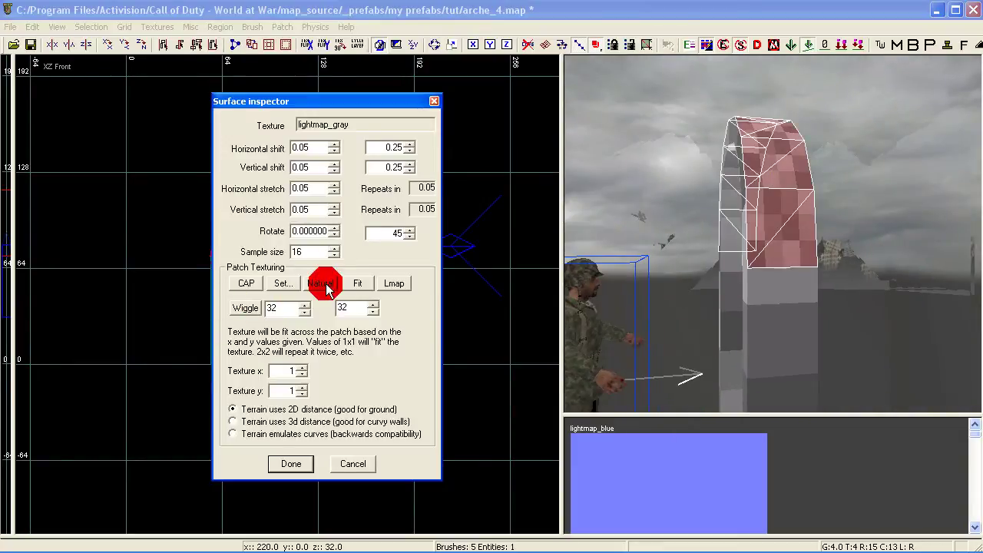
{"action": "left_click", "coordinate": [294, 466]}
{"action": "right_click_drag", "start_coordinate": [749, 296], "coordinate": [773, 263]}
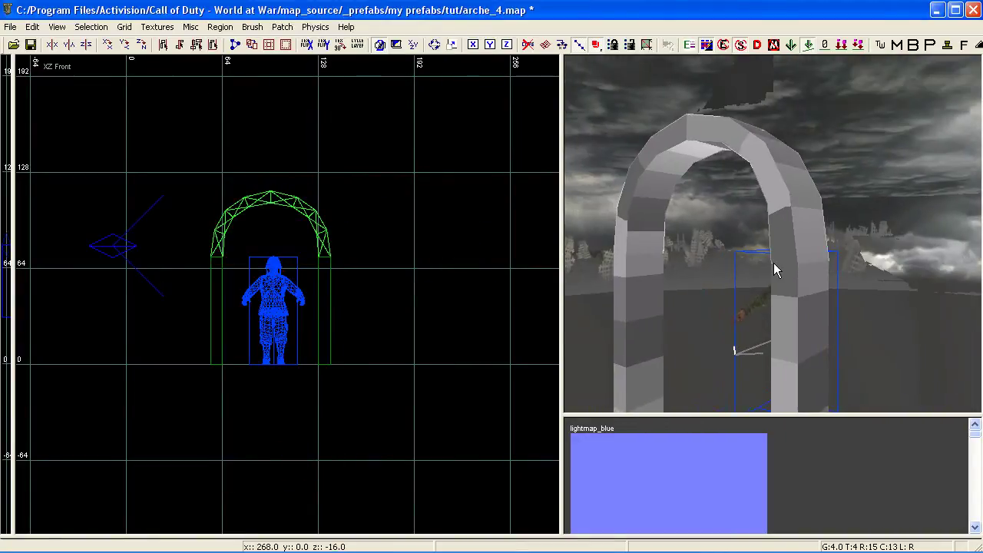
Check the arch and its pillars in the smoothing layer, and return to the textured display.
{"action": "key", "text": "m"}
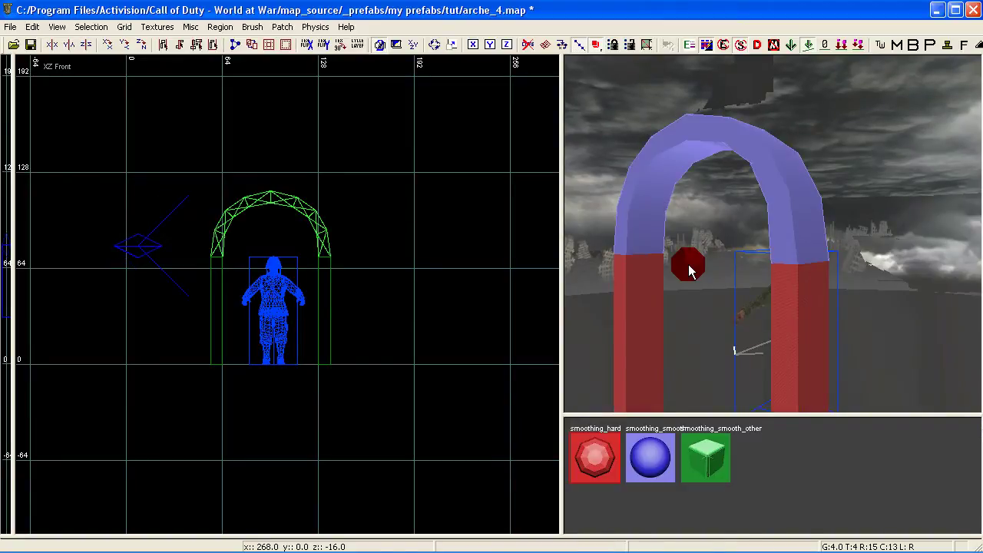
{"action": "key", "text": "ctrl+shift+s"}
{"action": "right_click_drag", "start_coordinate": [690, 264], "coordinate": [691, 276]}
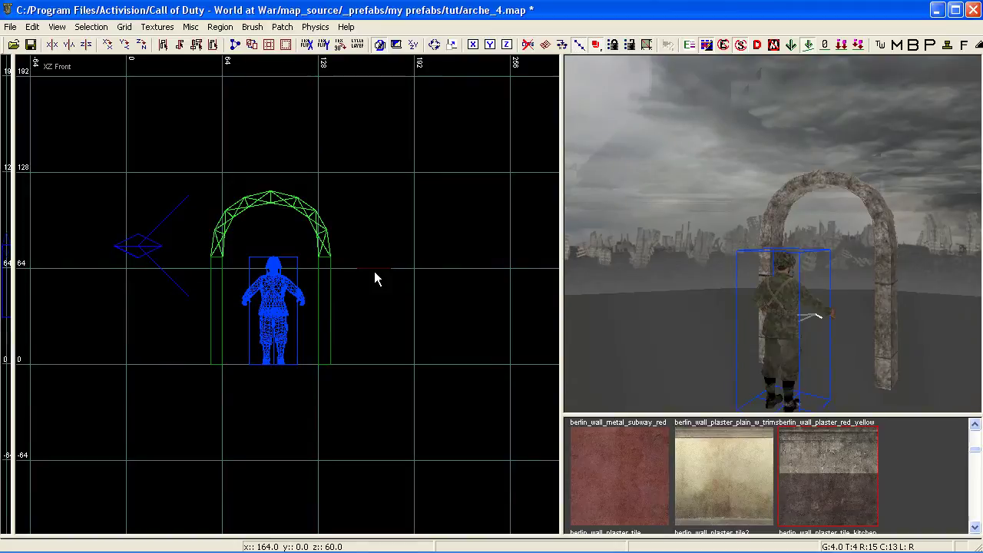
Leave the archway prefab and check the arch set into the wall.
{"action": "right_click", "coordinate": [260, 118]}
{"action": "left_click", "coordinate": [329, 141]}
{"action": "left_click", "coordinate": [442, 149]}
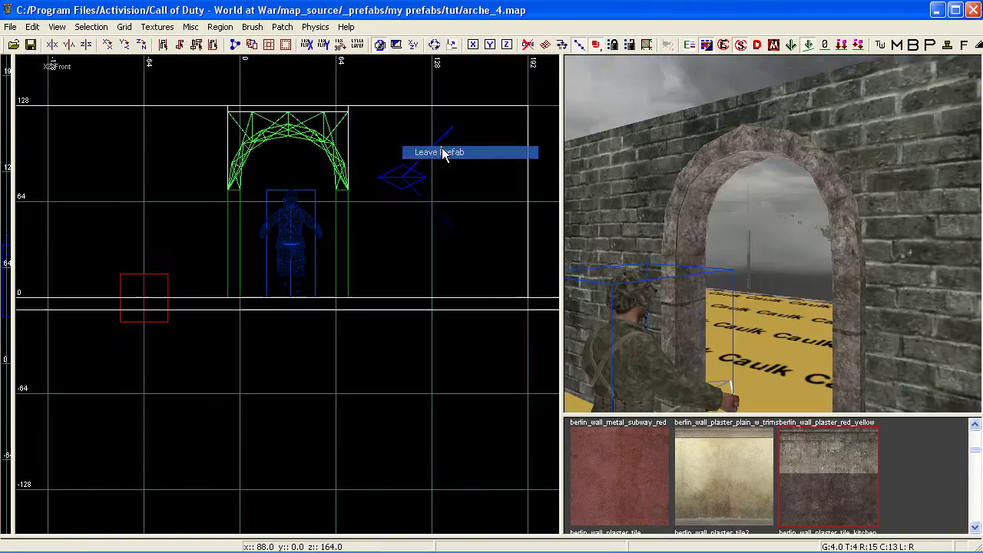
{"action": "right_click_drag", "start_coordinate": [770, 267], "coordinate": [788, 268]}
{"action": "left_click", "coordinate": [855, 255], "text": "shift"}
{"action": "key", "text": "Escape"}
Apply the texture berlin_trim_concrete_column03 to the large arch in the mp_tut map.
{"action": "right_click_drag", "start_coordinate": [854, 254], "coordinate": [854, 262]}
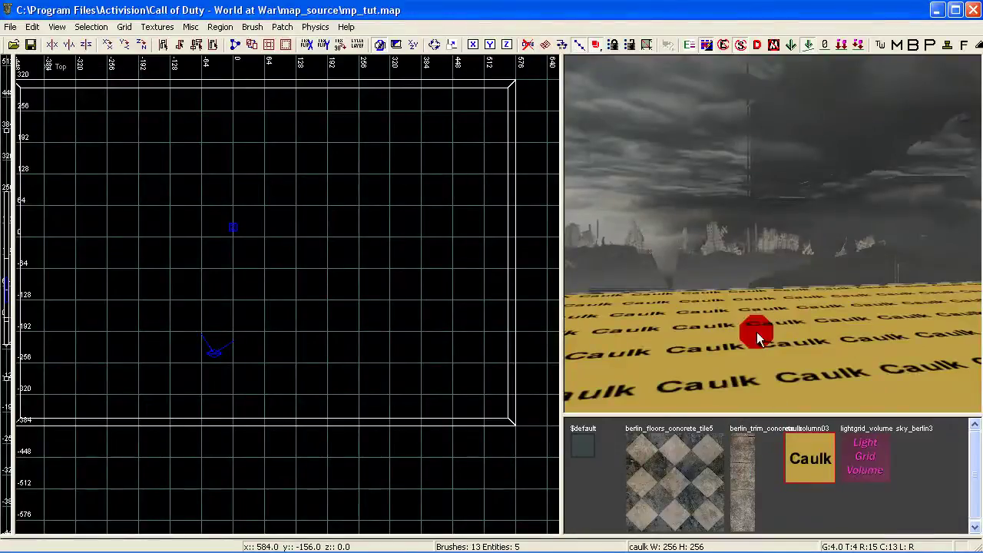
{"action": "right_click_drag", "start_coordinate": [756, 332], "coordinate": [756, 350]}
{"action": "right_click_drag", "start_coordinate": [227, 224], "coordinate": [318, 280]}
{"action": "scroll", "coordinate": [318, 279], "scroll_direction": "up", "scroll_amount": 4}
{"action": "left_click", "coordinate": [124, 27]}
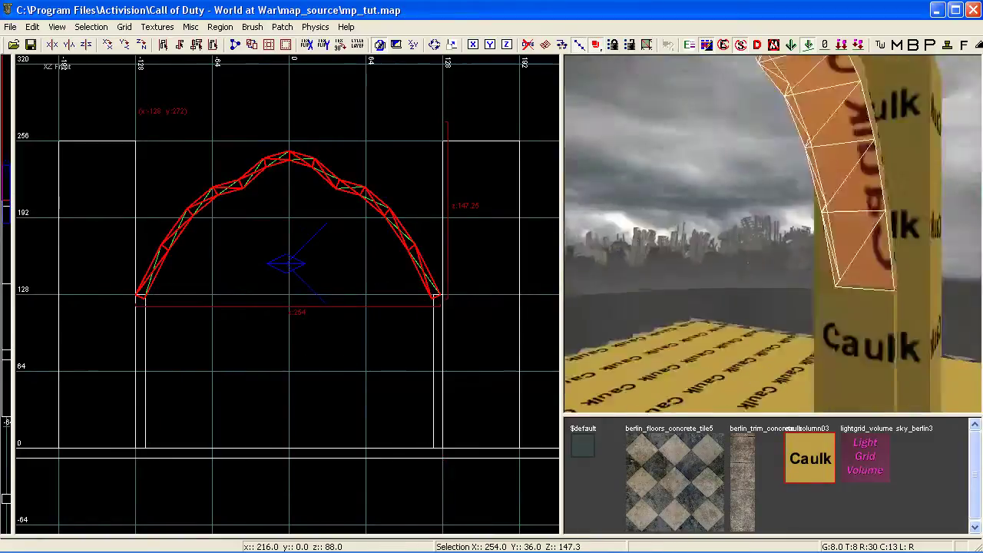
{"action": "left_click", "coordinate": [746, 516]}
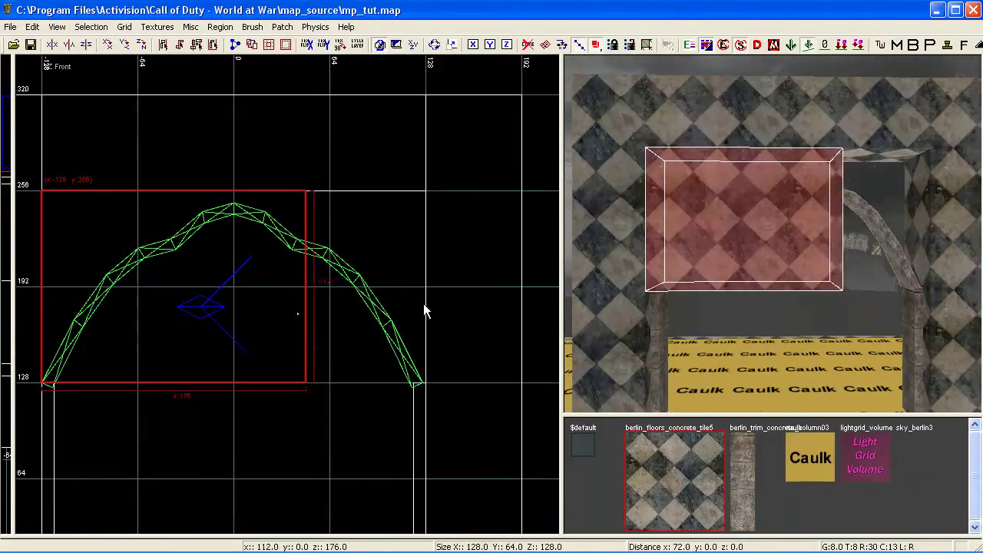
Fill the opening above the arch with a terrain patch and pull its lower vertices up to the arch curve.
{"action": "left_click", "coordinate": [282, 26]}
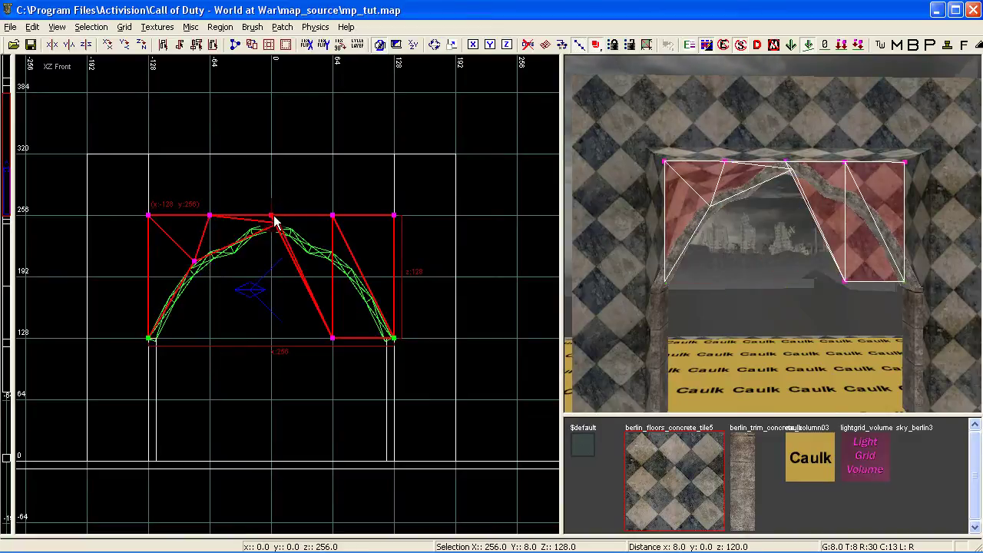
{"action": "left_click_drag", "start_coordinate": [333, 338], "coordinate": [333, 254]}
{"action": "scroll", "coordinate": [274, 264], "scroll_direction": "up", "scroll_amount": 5}
{"action": "left_click_drag", "start_coordinate": [278, 206], "coordinate": [453, 237]}
{"action": "scroll", "coordinate": [214, 274], "scroll_direction": "up", "scroll_amount": 2}
{"action": "left_click_drag", "start_coordinate": [250, 283], "coordinate": [225, 301]}
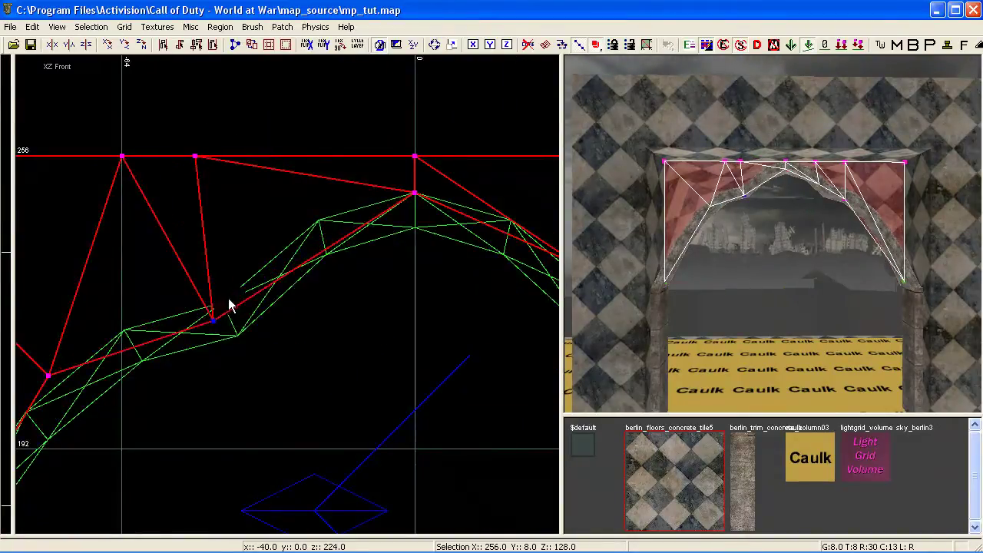
Set the grid size to 2 and fit the vertices right of the arch's peak to its curve.
{"action": "scroll", "coordinate": [225, 300], "scroll_direction": "down", "scroll_amount": 1}
{"action": "right_click_drag", "start_coordinate": [369, 285], "coordinate": [264, 271]}
{"action": "left_click_drag", "start_coordinate": [417, 258], "coordinate": [446, 287]}
{"action": "left_click_drag", "start_coordinate": [407, 170], "coordinate": [439, 170]}
{"action": "scroll", "coordinate": [449, 253], "scroll_direction": "up", "scroll_amount": 2}
{"action": "left_click_drag", "start_coordinate": [369, 244], "coordinate": [374, 264]}
{"action": "left_click", "coordinate": [125, 26]}
{"action": "left_click", "coordinate": [137, 72]}
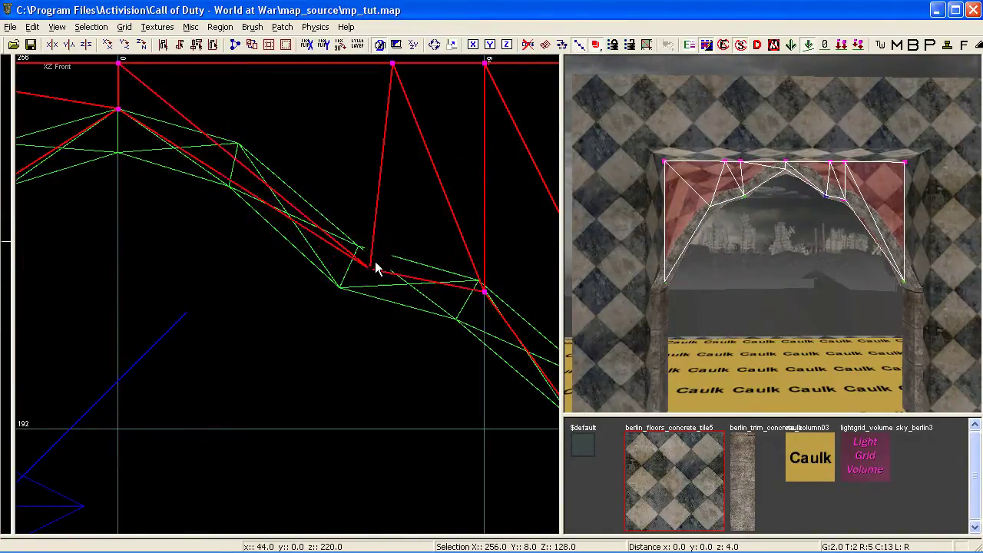
Move the patch's outer right vertex onto the arch curve and shift the matching upper-edge vertex outward.
{"action": "right_click_drag", "start_coordinate": [461, 280], "coordinate": [239, 197]}
{"action": "left_click_drag", "start_coordinate": [263, 205], "coordinate": [333, 285]}
{"action": "scroll", "coordinate": [332, 286], "scroll_direction": "down", "scroll_amount": 5}
{"action": "right_click_drag", "start_coordinate": [415, 230], "coordinate": [330, 222]}
{"action": "left_click_drag", "start_coordinate": [376, 188], "coordinate": [439, 189]}
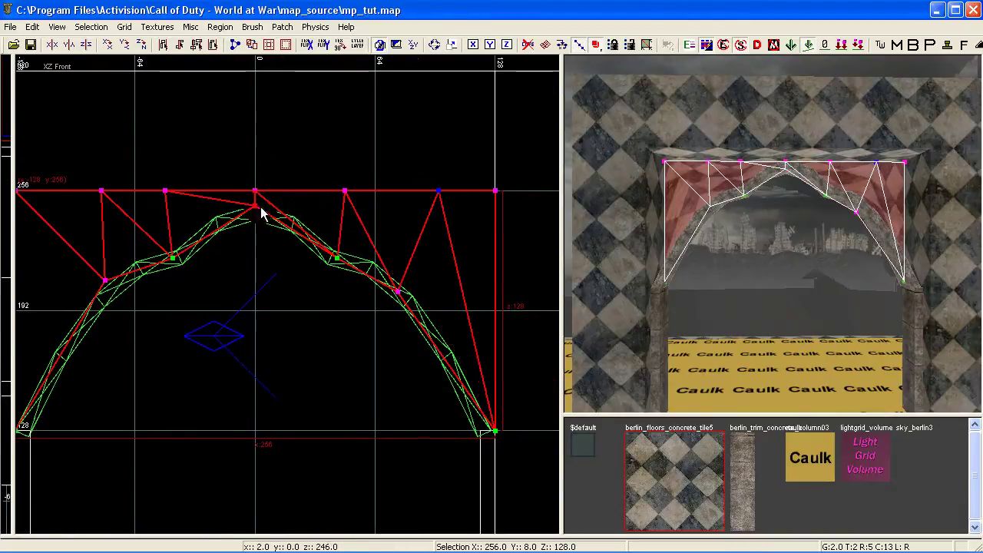
Texture the fitted patch with caulk and move it to the front face of the wall.
{"action": "scroll", "coordinate": [259, 201], "scroll_direction": "down", "scroll_amount": 2}
{"action": "left_click", "coordinate": [809, 457]}
{"action": "key", "text": "v"}
{"action": "key", "text": "ctrl+Tab"}
{"action": "scroll", "coordinate": [300, 339], "scroll_direction": "up", "scroll_amount": 2}
{"action": "left_click_drag", "start_coordinate": [279, 332], "coordinate": [158, 331]}
{"action": "key", "text": "ctrl+Tab"}
{"action": "key", "text": "ctrl+Tab"}
{"action": "scroll", "coordinate": [261, 329], "scroll_direction": "down", "scroll_amount": 4}
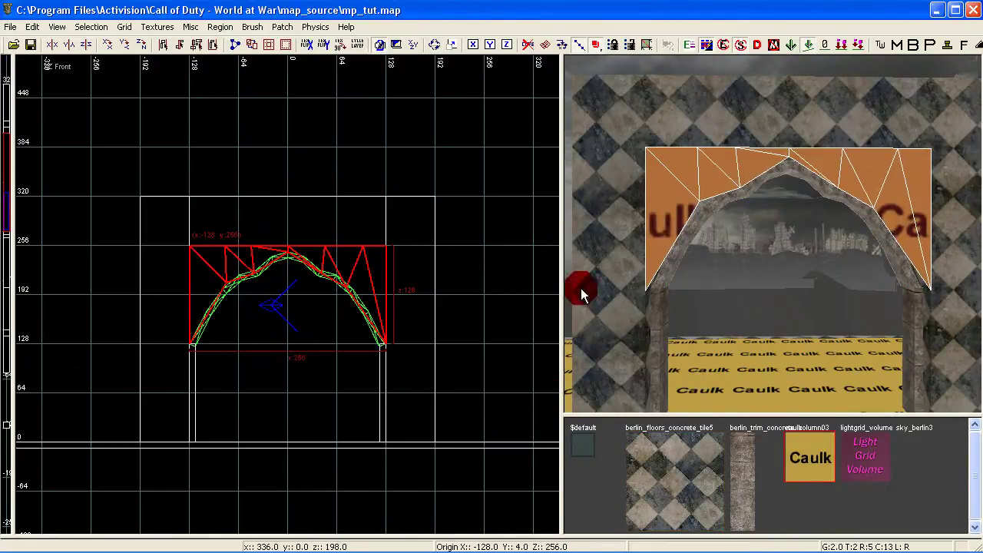
Apply the texture berlin_floors_concrete_tile5 to the front patch and set its mapping with Lmap.
{"action": "left_click", "coordinate": [674, 482]}
{"action": "key", "text": "s"}
{"action": "left_click", "coordinate": [391, 285]}
{"action": "left_click", "coordinate": [311, 458]}
{"action": "key", "text": "Escape"}
{"action": "left_click", "coordinate": [652, 250], "text": "shift"}
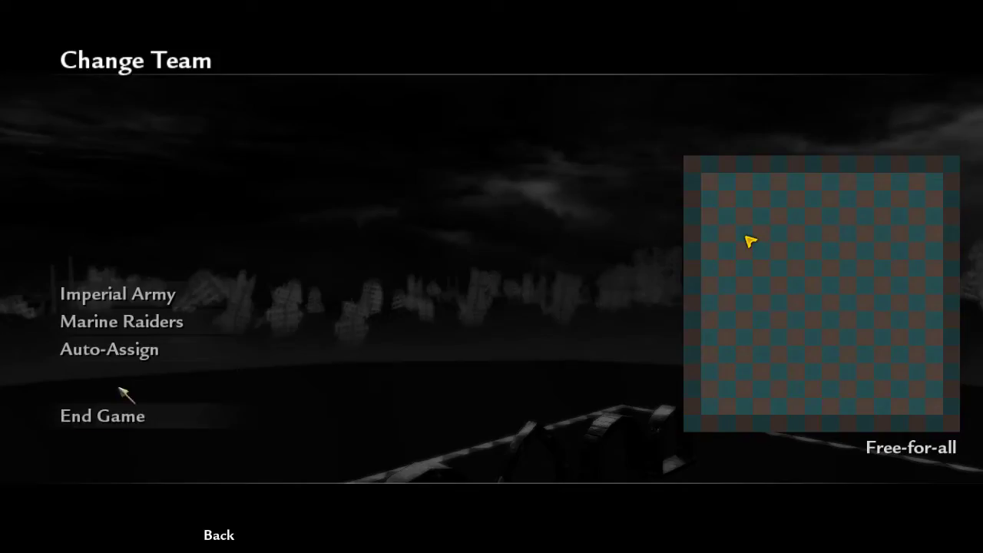
Join the Imperial Army team in a free-for-all match on the arch test map.
{"action": "left_click", "coordinate": [126, 349]}
{"action": "left_click", "coordinate": [128, 287]}
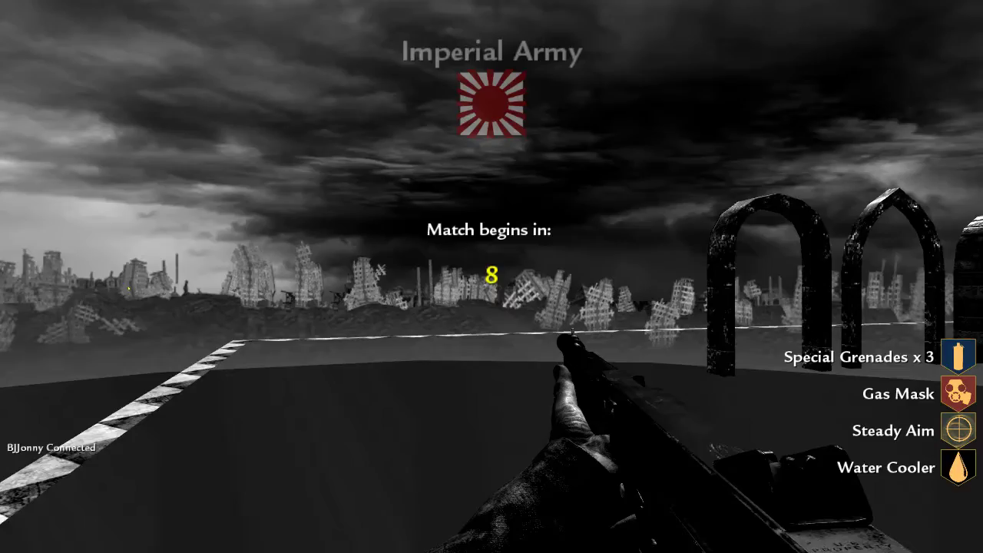
{"action": "key", "text": "Tab"}
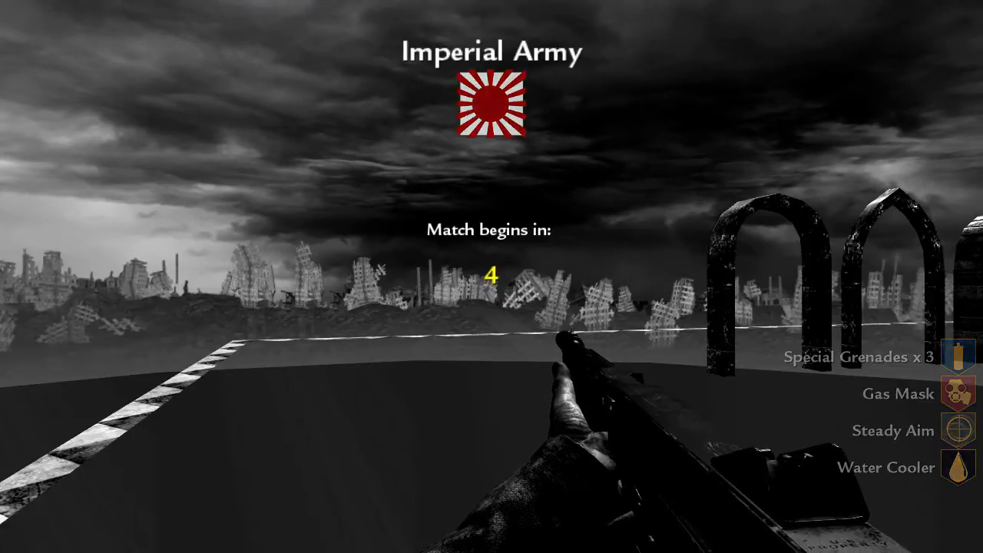
{"action": "key", "text": "w"}
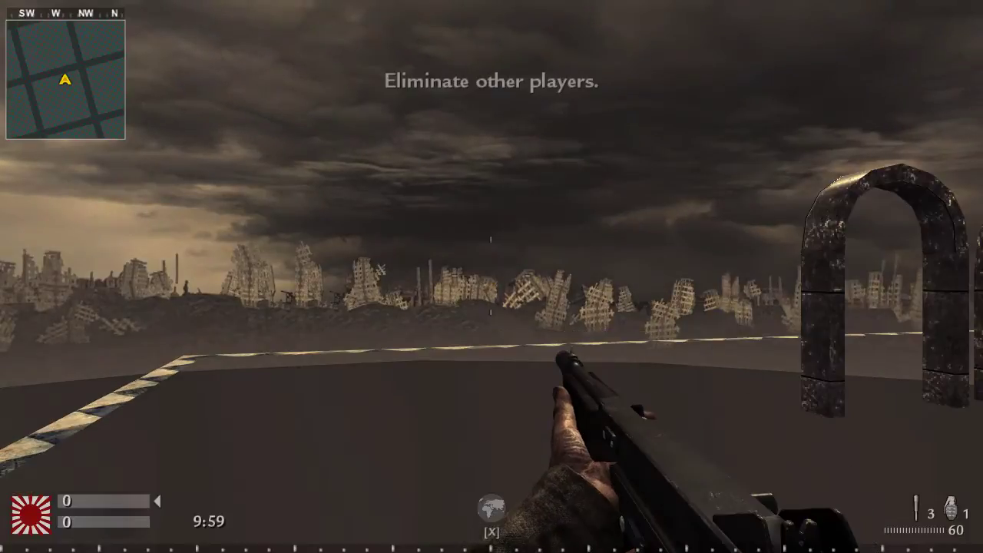
Walk along the row of arches in the game and examine their shapes, textures and lighting up close.
{"action": "key", "text": "a"}
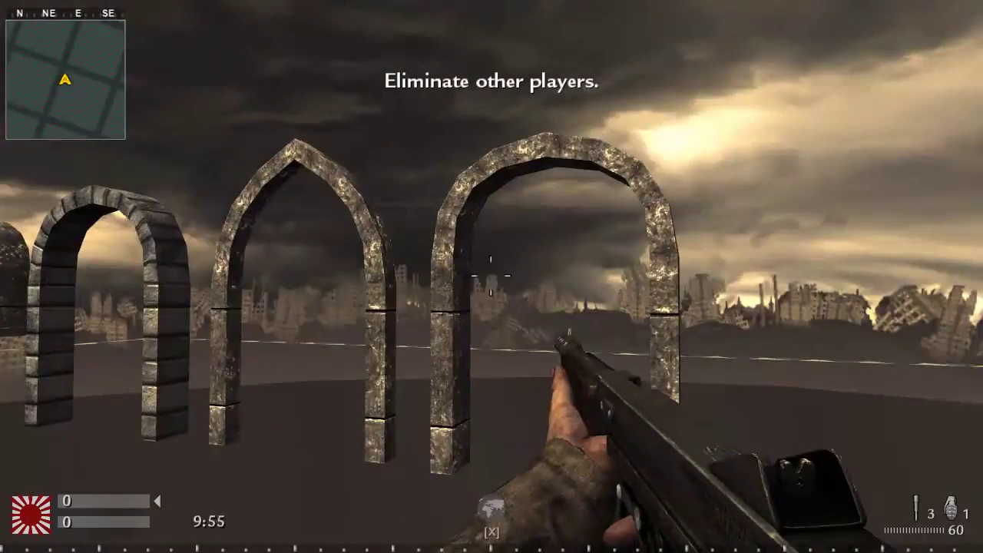
{"action": "key", "text": "w"}
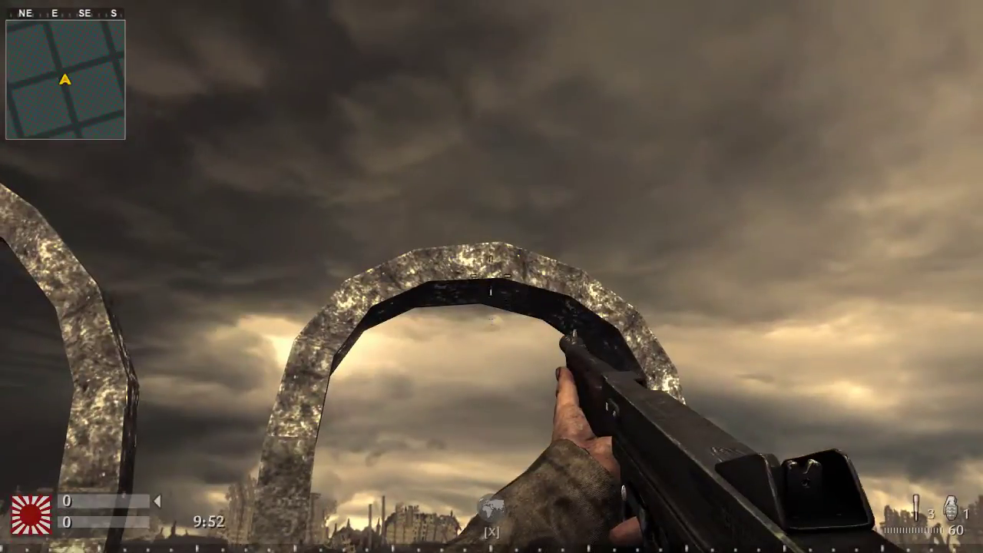
{"action": "key", "text": "w"}
{"action": "left_click", "coordinate": [491, 276]}
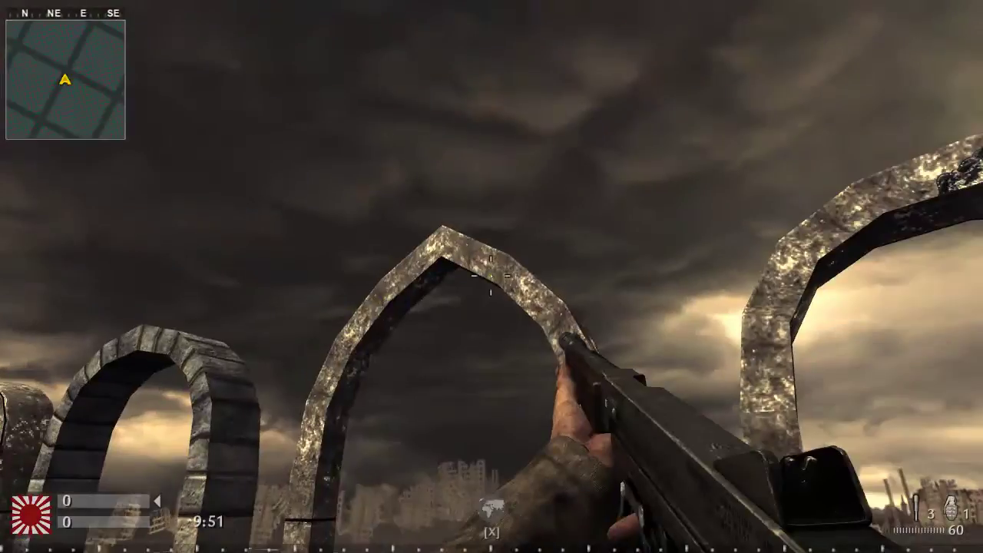
{"action": "key", "text": "r"}
{"action": "key", "text": "w"}
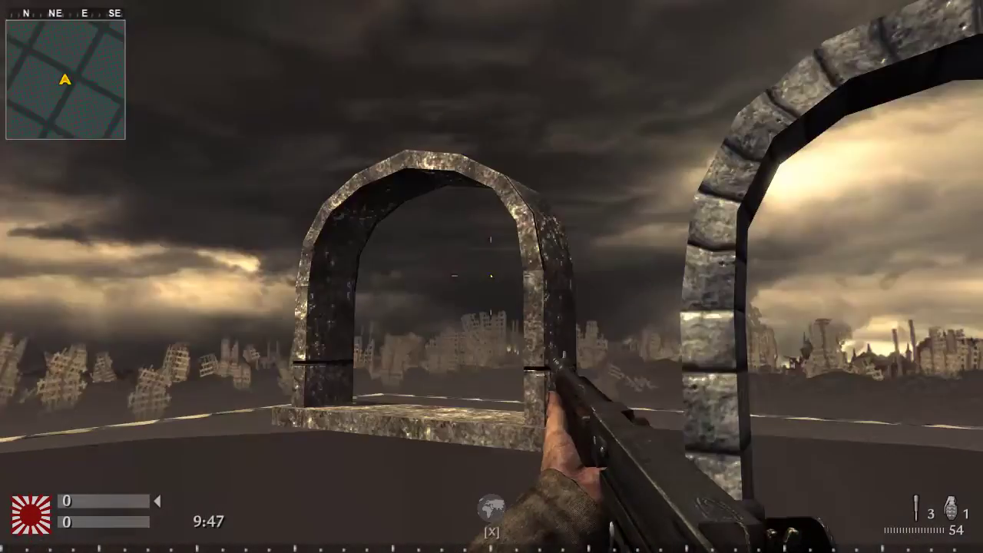
{"action": "right_click", "coordinate": [491, 277]}
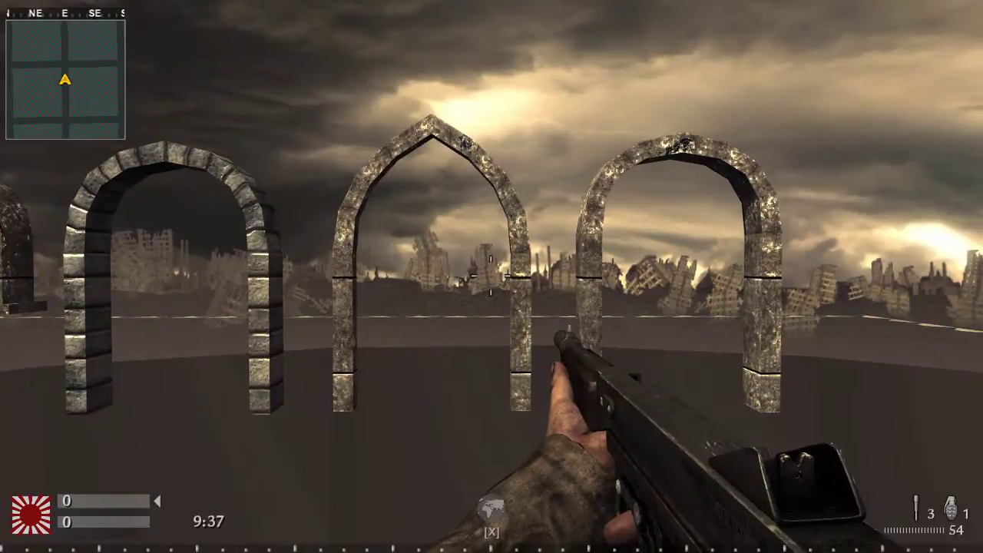
Switch to spectating and examine the row of arches from above and below.
{"action": "key", "text": "Escape"}
{"action": "left_click", "coordinate": [172, 312]}
{"action": "left_click", "coordinate": [151, 394]}
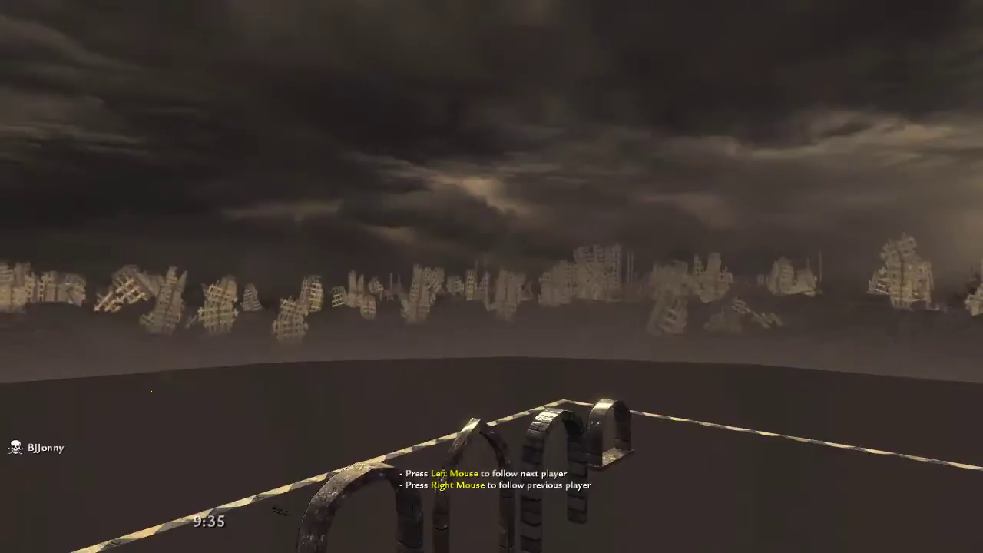
{"action": "key", "text": "w"}
{"action": "left_click", "coordinate": [152, 392]}
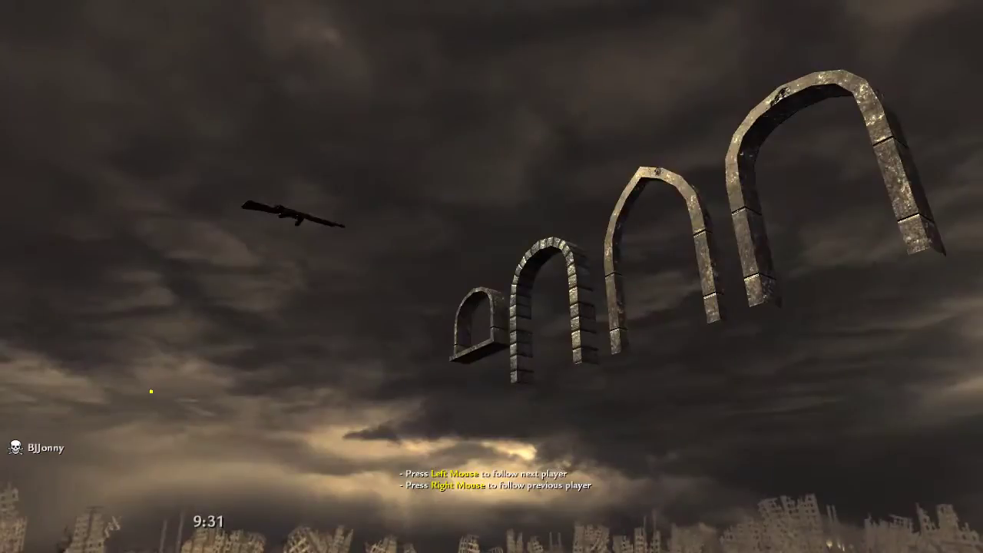
{"action": "left_click", "coordinate": [152, 391]}
{"action": "left_click", "coordinate": [151, 392]}
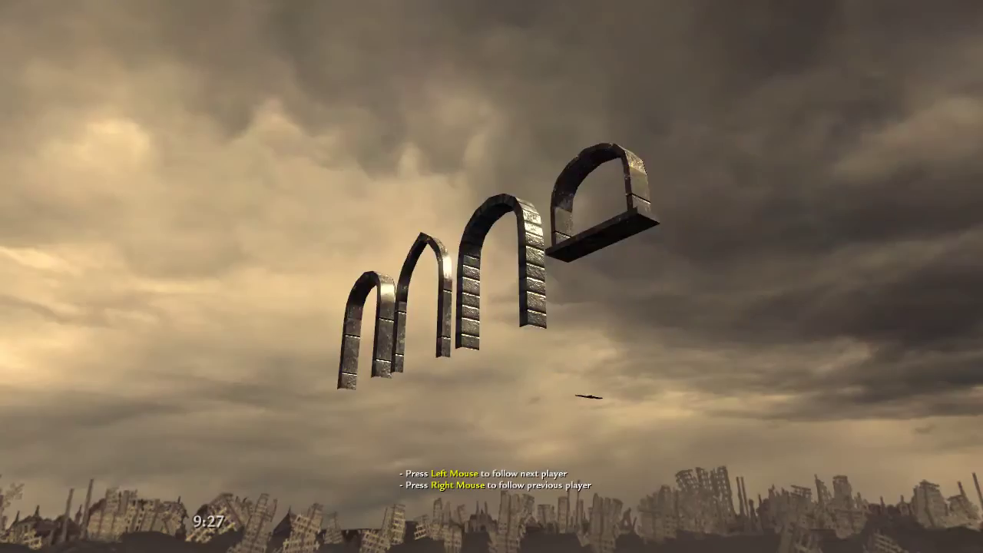